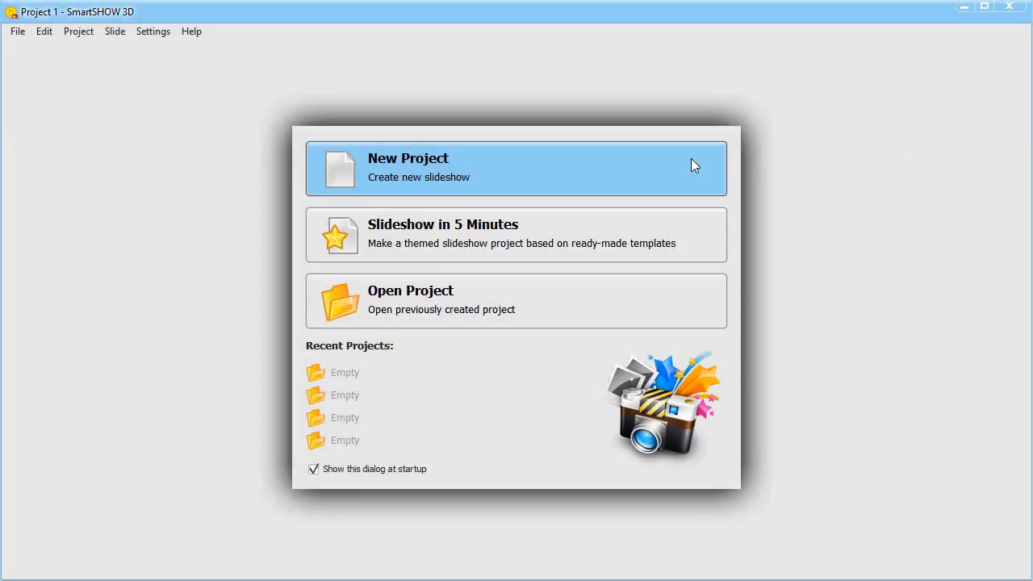
Start a new project and add 1.avi, 2.avi, dough.jpg, ellie.jpg, frosting.jpg and oven.jpg as slides.
{"action": "left_click", "coordinate": [601, 169]}
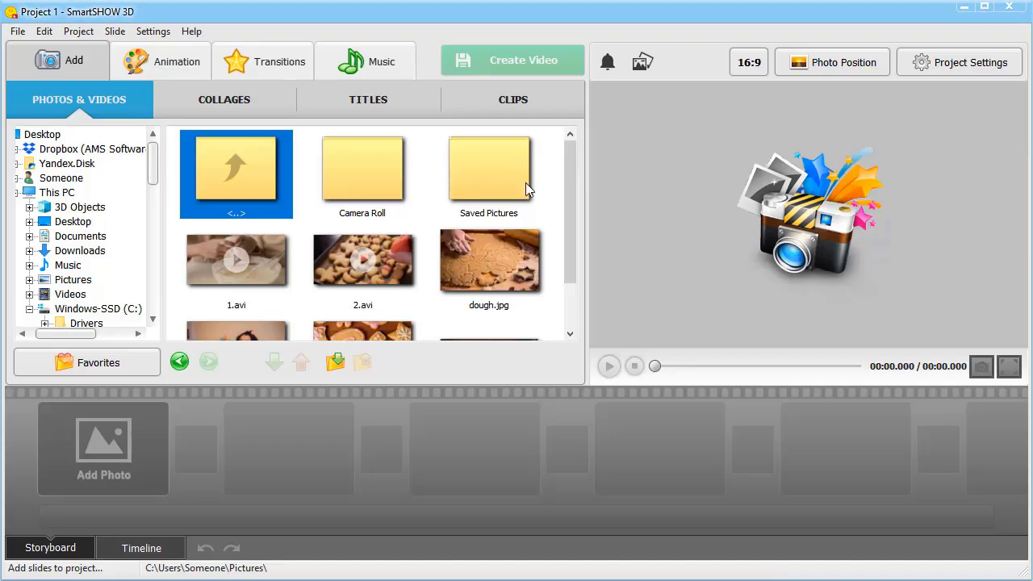
{"action": "left_click", "coordinate": [268, 270]}
{"action": "left_click", "coordinate": [409, 262], "text": "ctrl"}
{"action": "left_click", "coordinate": [477, 261], "text": "ctrl"}
{"action": "left_click", "coordinate": [269, 326], "text": "ctrl"}
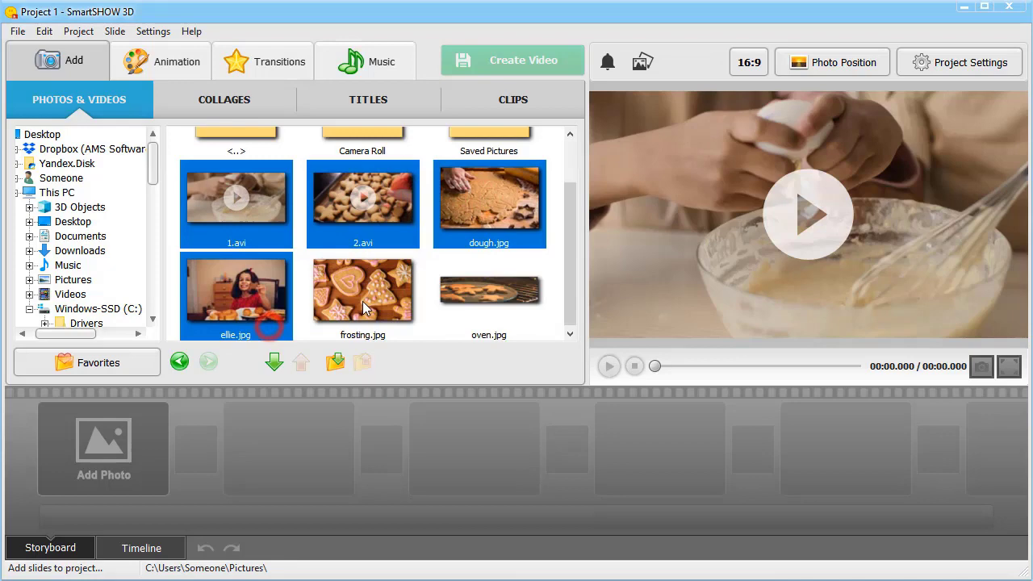
{"action": "left_click", "coordinate": [363, 306], "text": "ctrl"}
{"action": "left_click", "coordinate": [472, 291], "text": "ctrl"}
{"action": "left_click", "coordinate": [274, 364]}
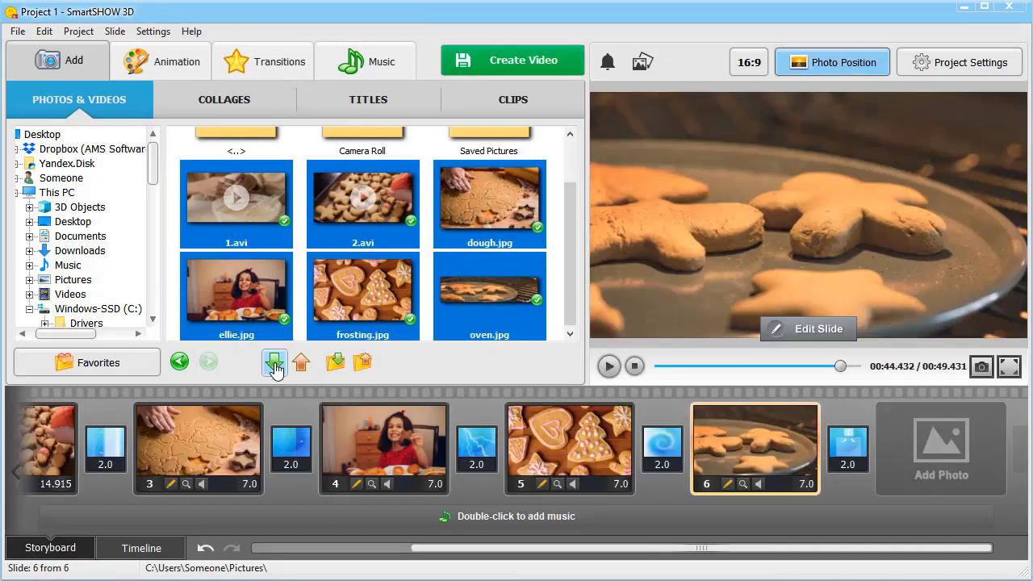
Reorder the storyboard so oven.jpg is third, 2.avi fourth and ellie.jpg last.
{"action": "left_click_drag", "start_coordinate": [512, 546], "coordinate": [305, 535]}
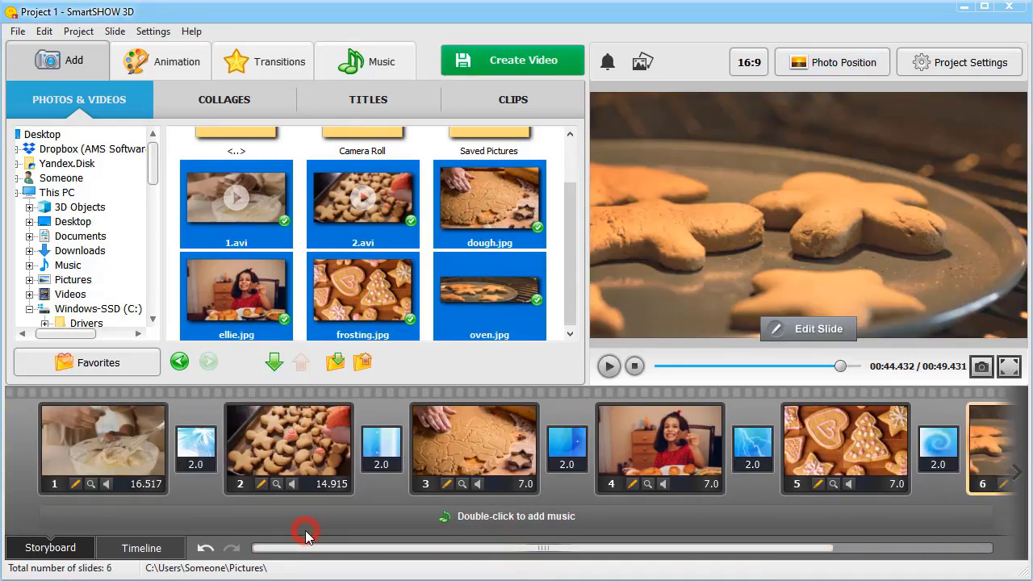
{"action": "left_click_drag", "start_coordinate": [269, 437], "coordinate": [758, 457]}
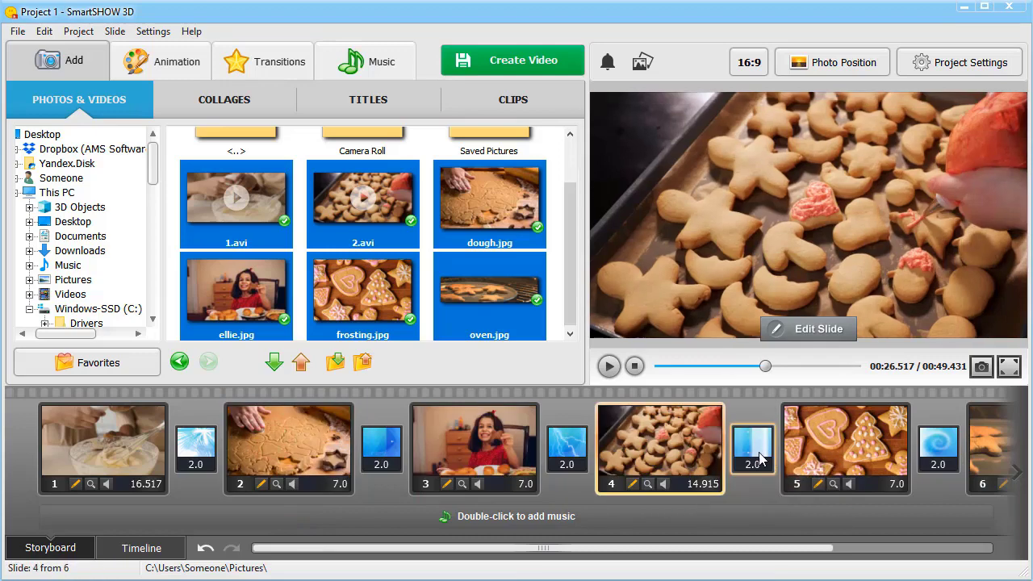
{"action": "left_click_drag", "start_coordinate": [700, 549], "coordinate": [781, 548]}
{"action": "left_click_drag", "start_coordinate": [912, 441], "coordinate": [367, 439]}
{"action": "left_click_drag", "start_coordinate": [500, 440], "coordinate": [945, 448]}
{"action": "left_click_drag", "start_coordinate": [744, 547], "coordinate": [495, 531]}
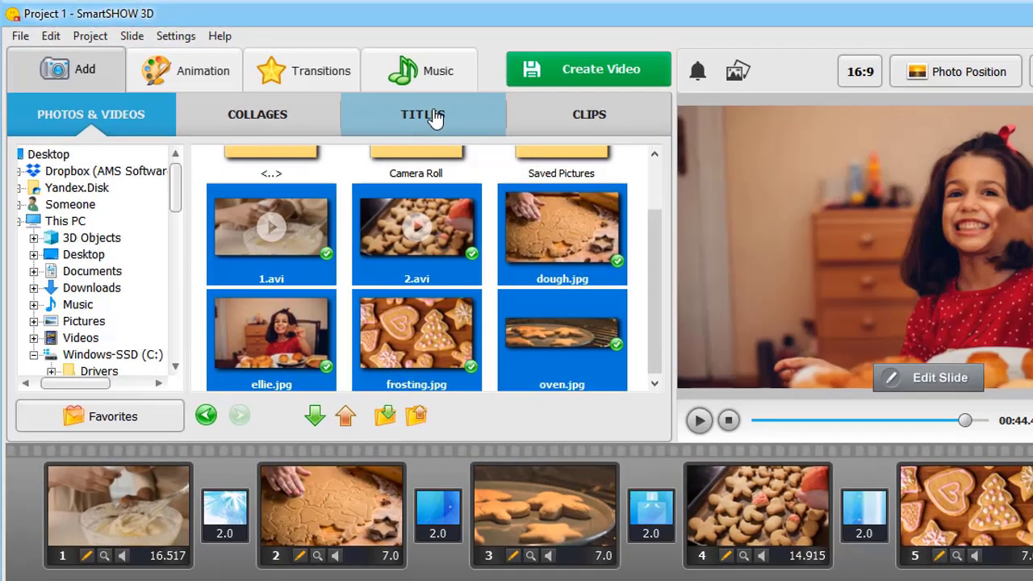
Insert the gingerbread-pattern title template as slide 1 reading 'Gingerbread Cookies', then preview it.
{"action": "left_click", "coordinate": [384, 100]}
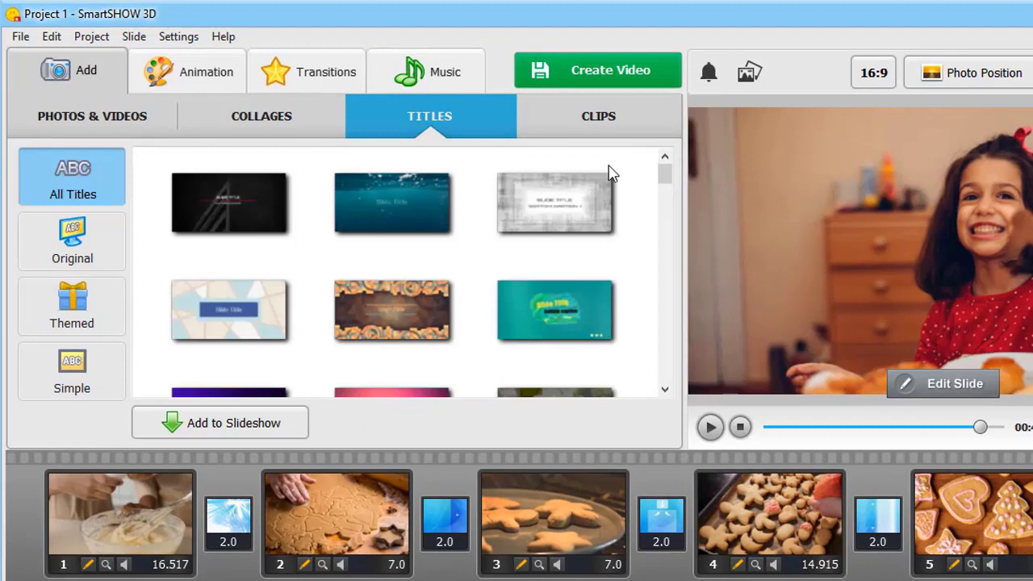
{"action": "mouse_move", "coordinate": [667, 182]}
{"action": "left_mouse_down"}
{"action": "mouse_move", "coordinate": [665, 207]}
{"action": "mouse_move", "coordinate": [665, 177]}
{"action": "left_mouse_up"}
{"action": "left_click", "coordinate": [414, 289]}
{"action": "left_click_drag", "start_coordinate": [414, 290], "coordinate": [104, 503]}
{"action": "type", "text": "Gingerbread Cookies"}
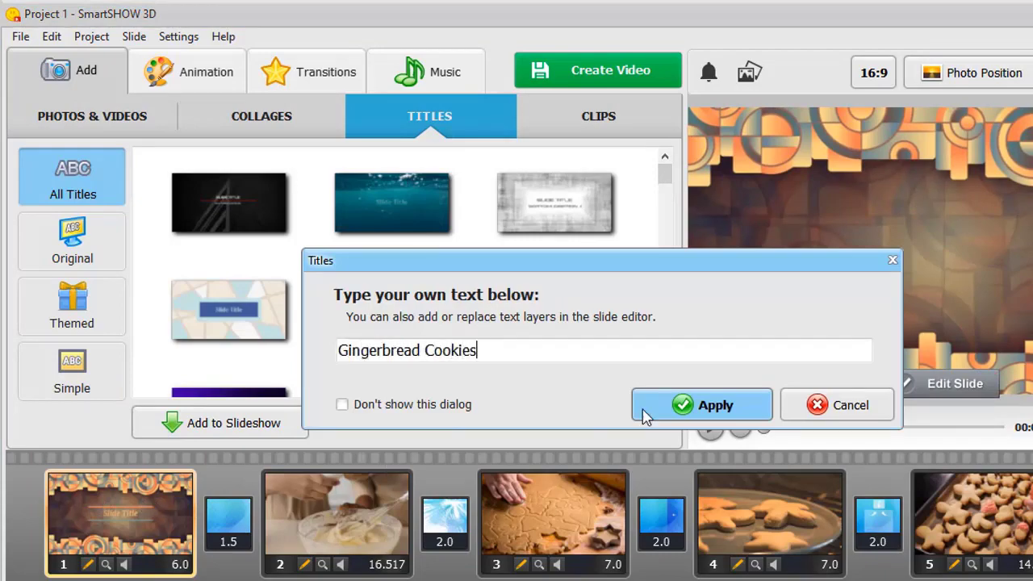
{"action": "left_click", "coordinate": [644, 416]}
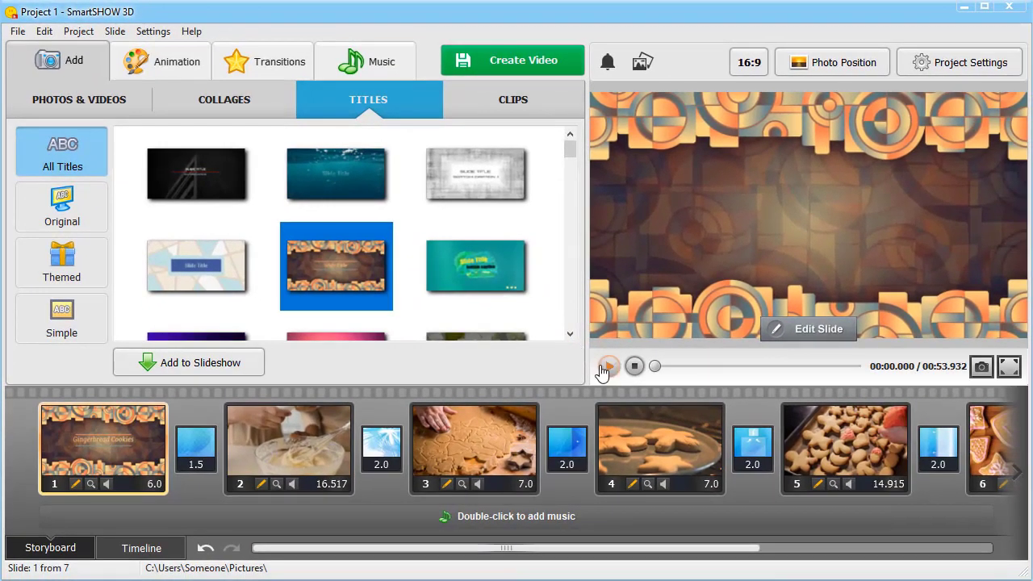
{"action": "left_click", "coordinate": [605, 368]}
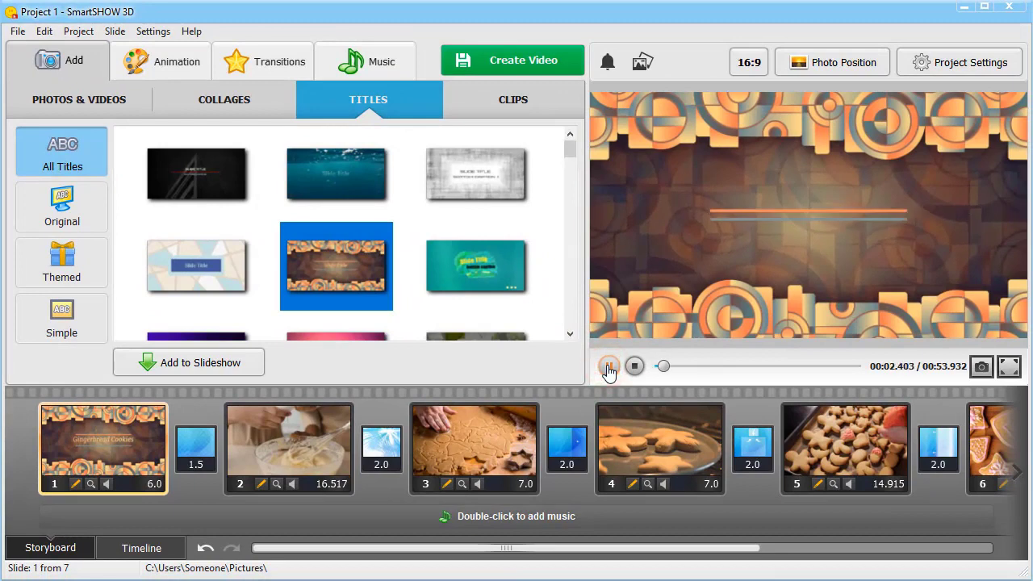
{"action": "left_click", "coordinate": [609, 367]}
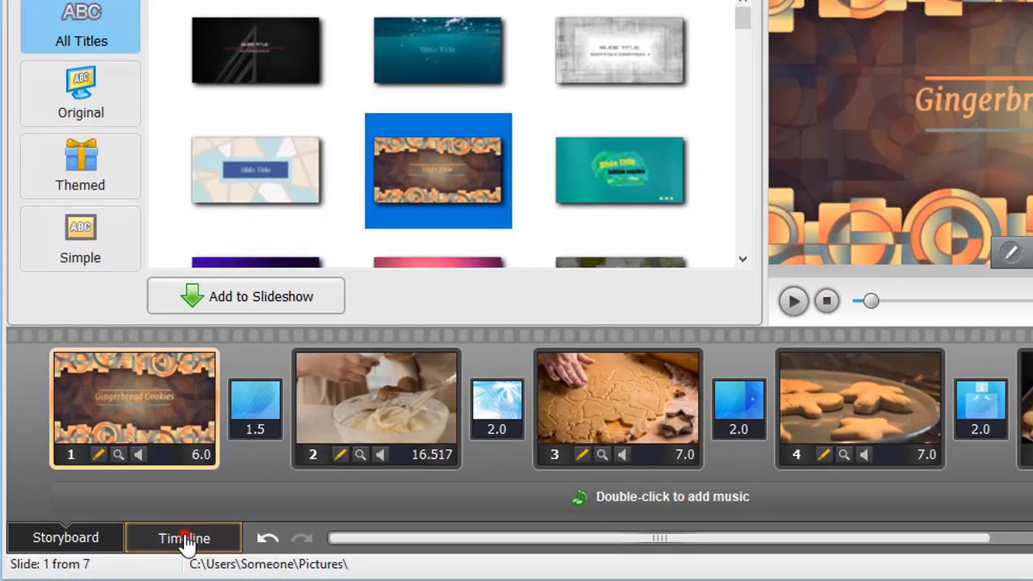
Switch to the timeline and add the Autumn Rain track from the Background music collection.
{"action": "left_click", "coordinate": [184, 538]}
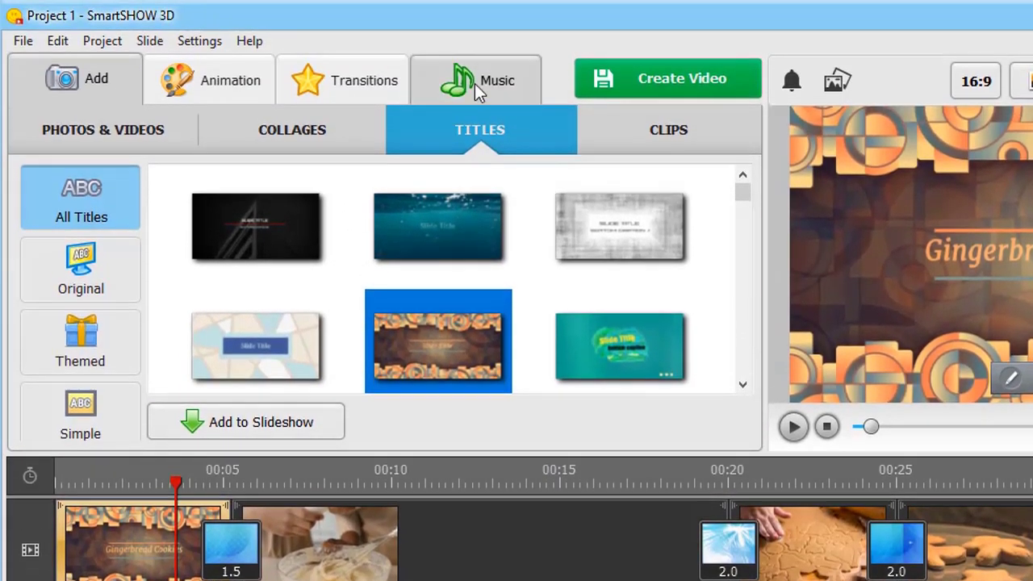
{"action": "left_click", "coordinate": [476, 80]}
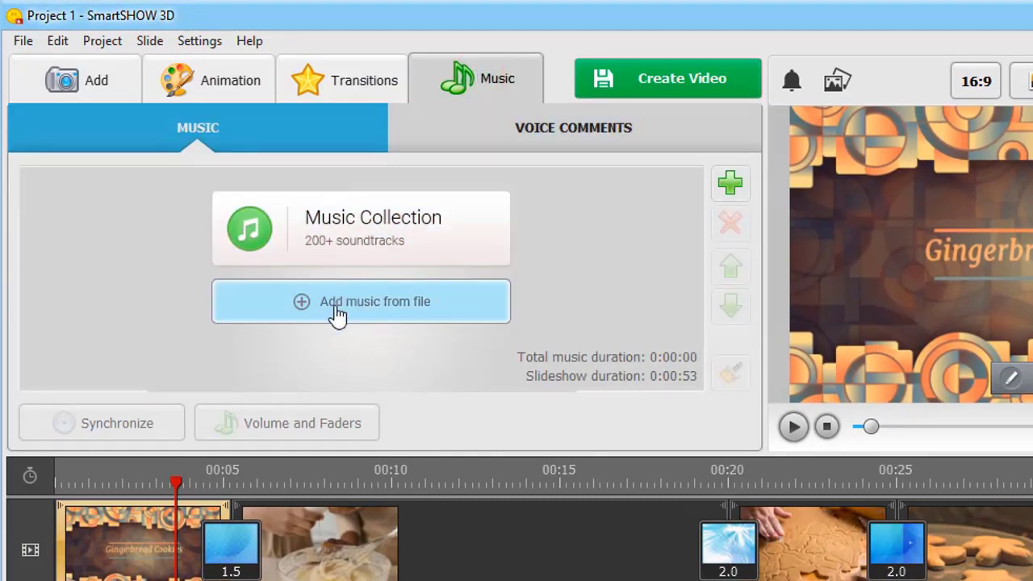
{"action": "left_click", "coordinate": [367, 230]}
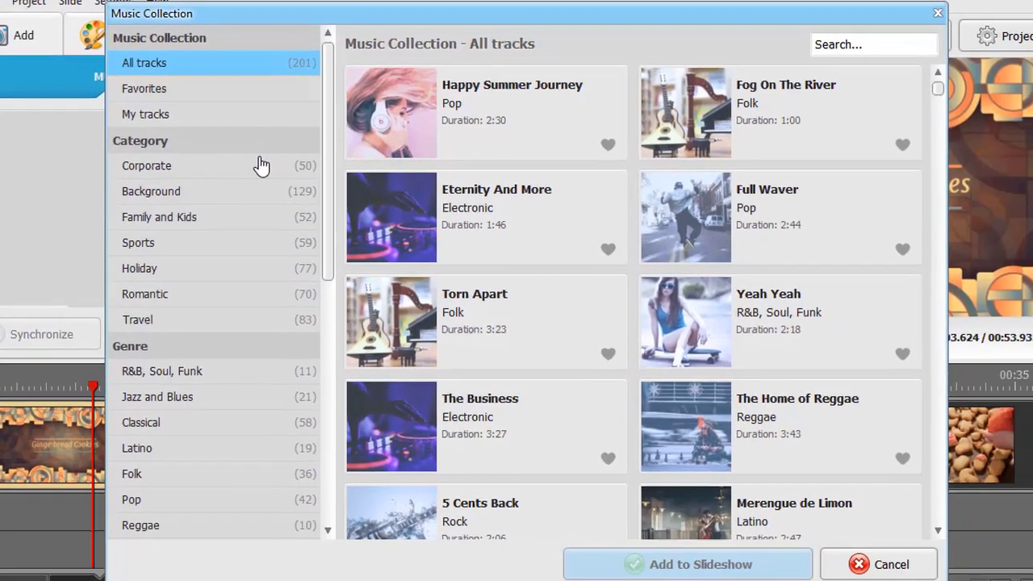
{"action": "left_click", "coordinate": [351, 259]}
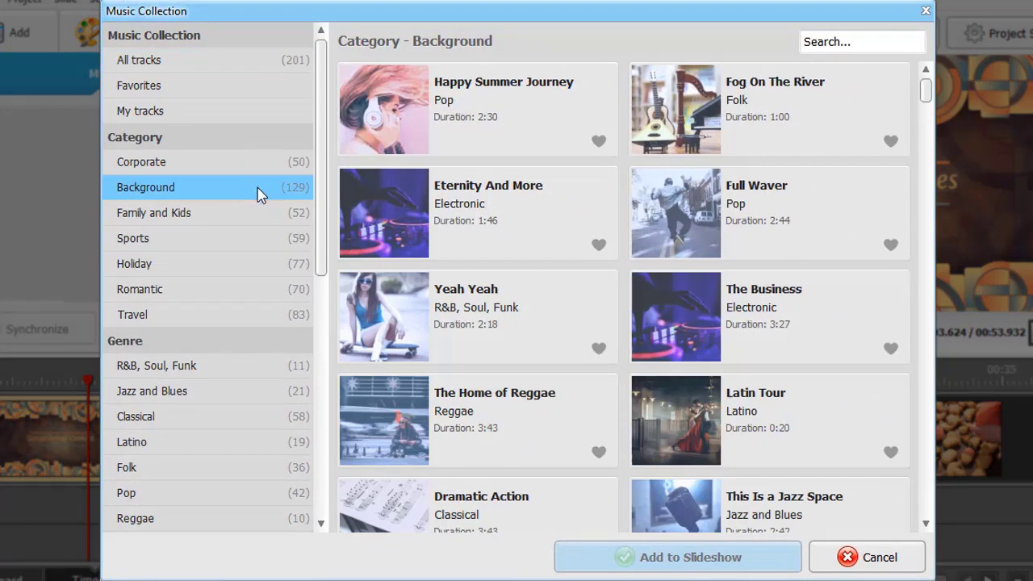
{"action": "left_click_drag", "start_coordinate": [925, 85], "coordinate": [926, 109]}
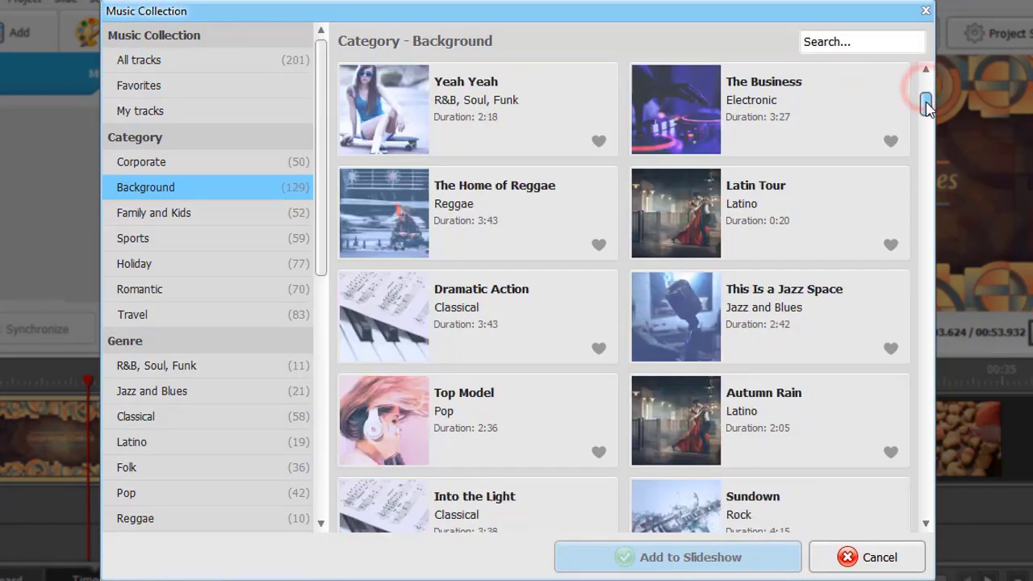
{"action": "left_click", "coordinate": [792, 430]}
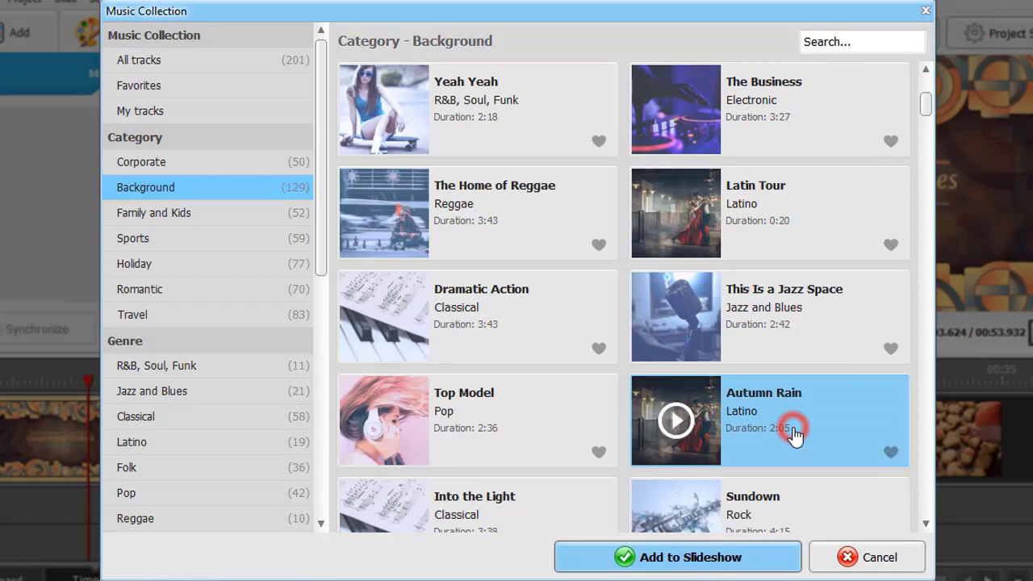
{"action": "left_click", "coordinate": [754, 557]}
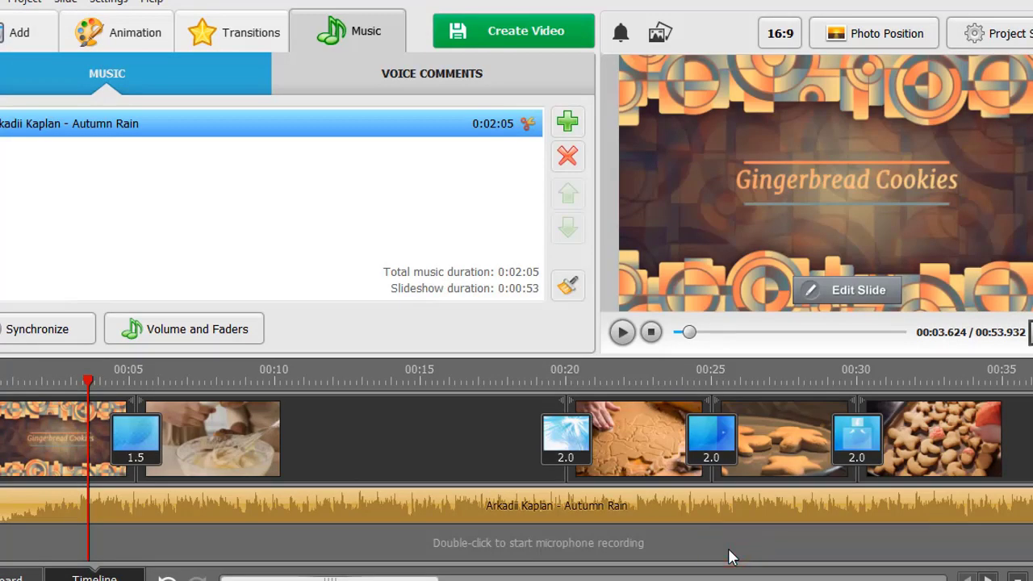
Lower the main music stream volume to 70% and save it.
{"action": "left_click", "coordinate": [232, 326]}
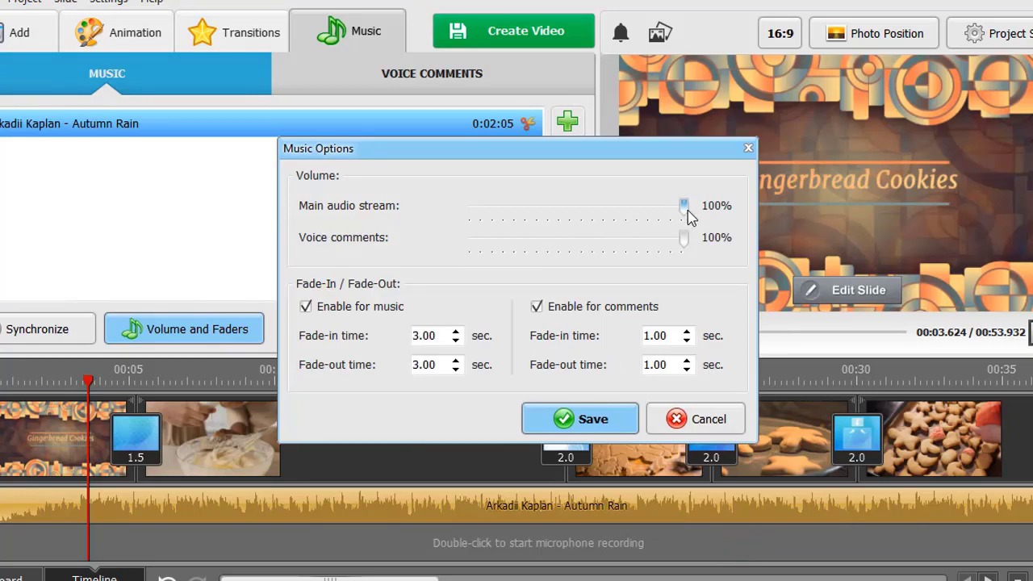
{"action": "left_click_drag", "start_coordinate": [686, 208], "coordinate": [620, 207]}
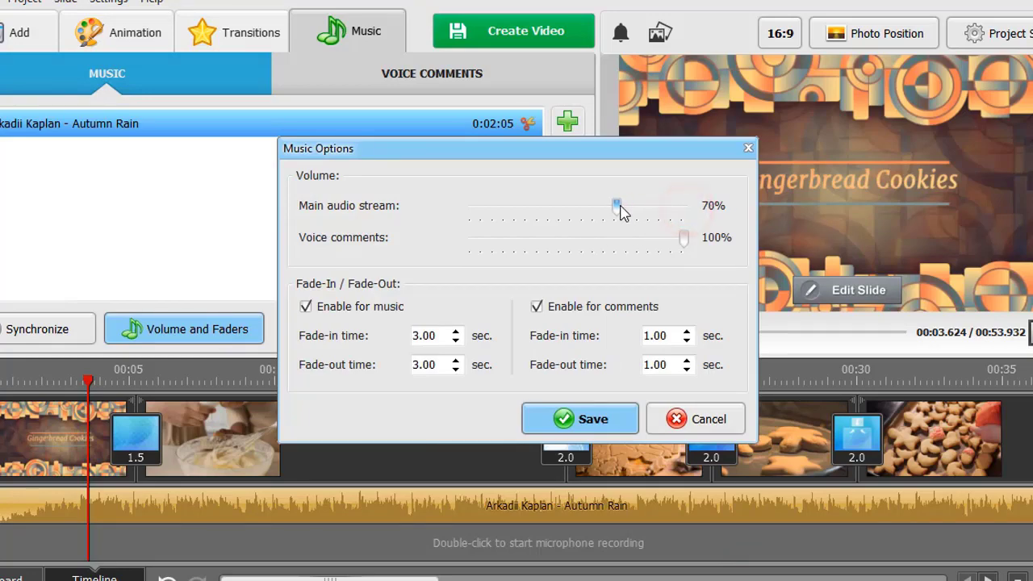
{"action": "left_click", "coordinate": [591, 413]}
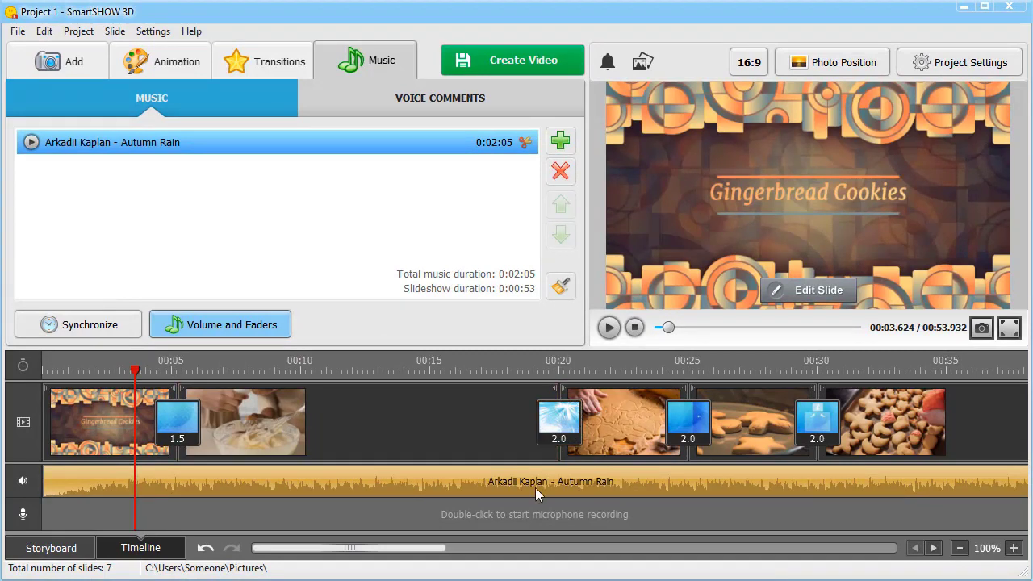
Record a voice comment from the microphone and add it to the slideshow.
{"action": "double_click", "coordinate": [518, 510]}
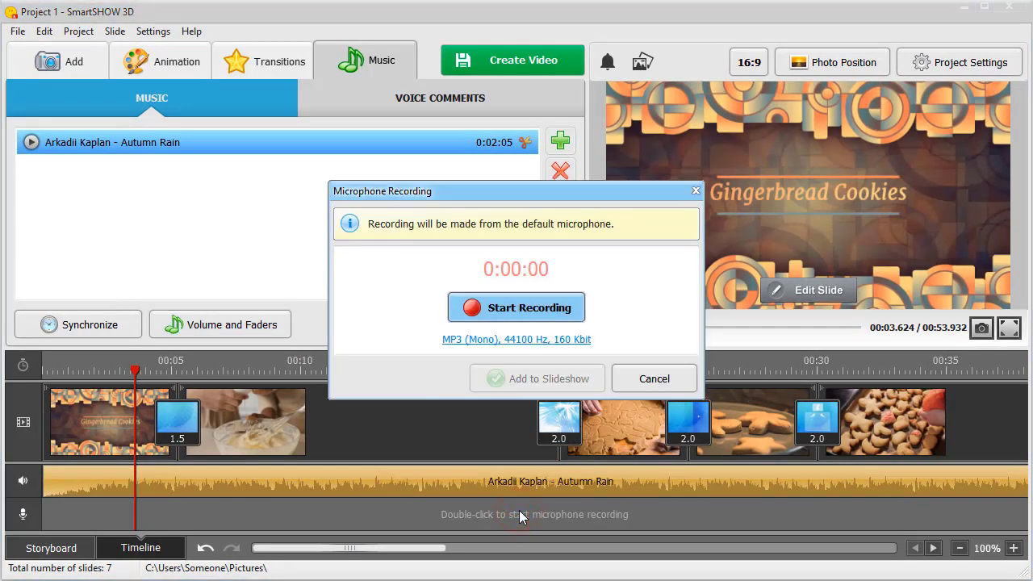
{"action": "left_click", "coordinate": [498, 309]}
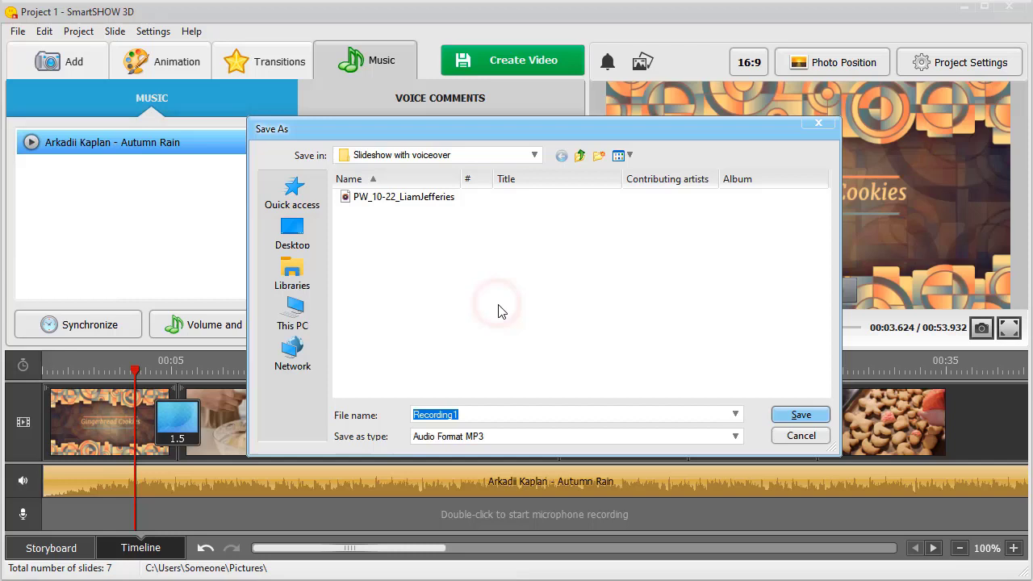
{"action": "left_click", "coordinate": [786, 416]}
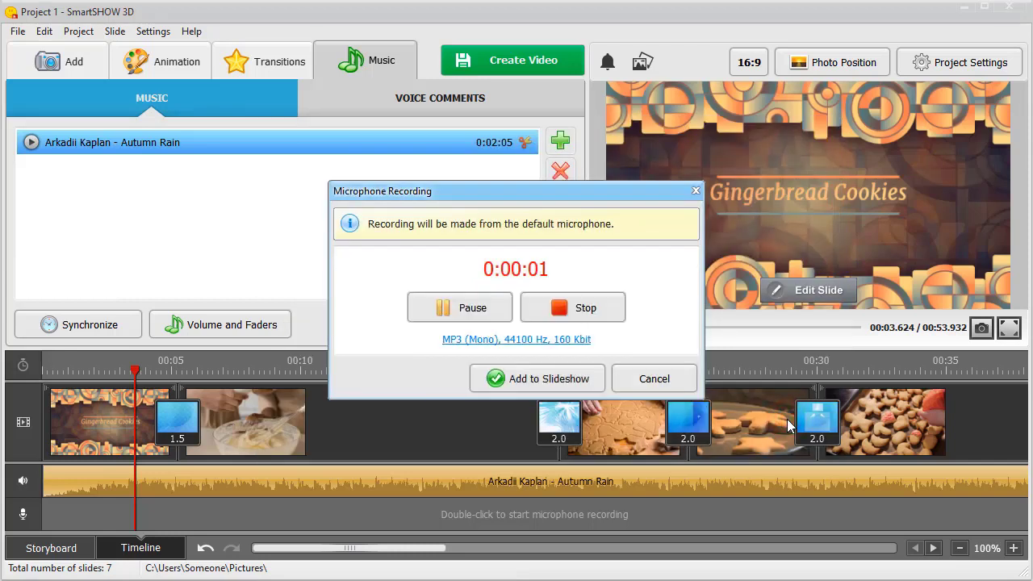
{"action": "left_click", "coordinate": [575, 307]}
{"action": "left_click", "coordinate": [560, 379]}
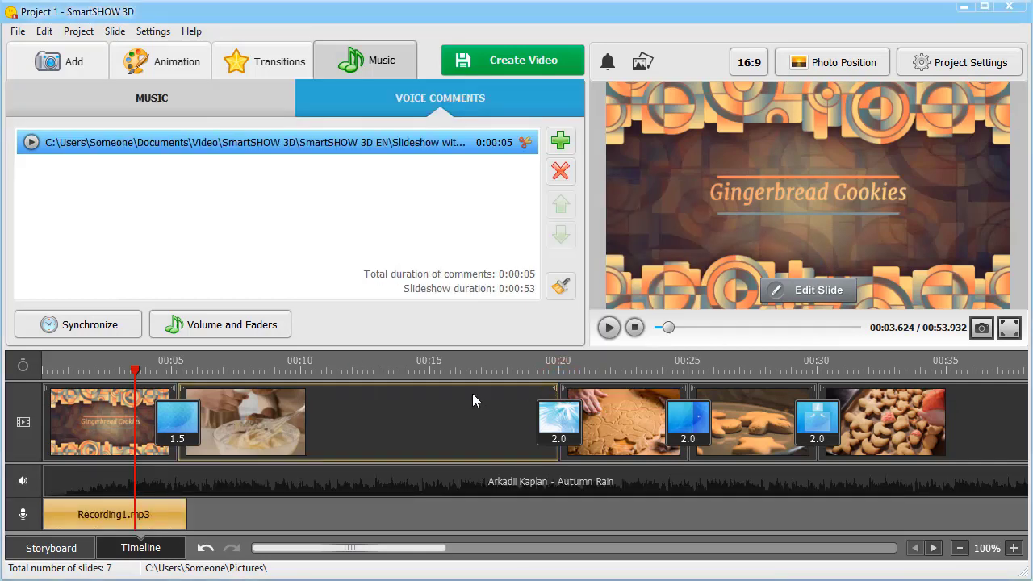
Shift Recording1.mp3 later and stretch the gingerbread-tray slide to 11.81 seconds.
{"action": "left_click_drag", "start_coordinate": [145, 523], "coordinate": [307, 514]}
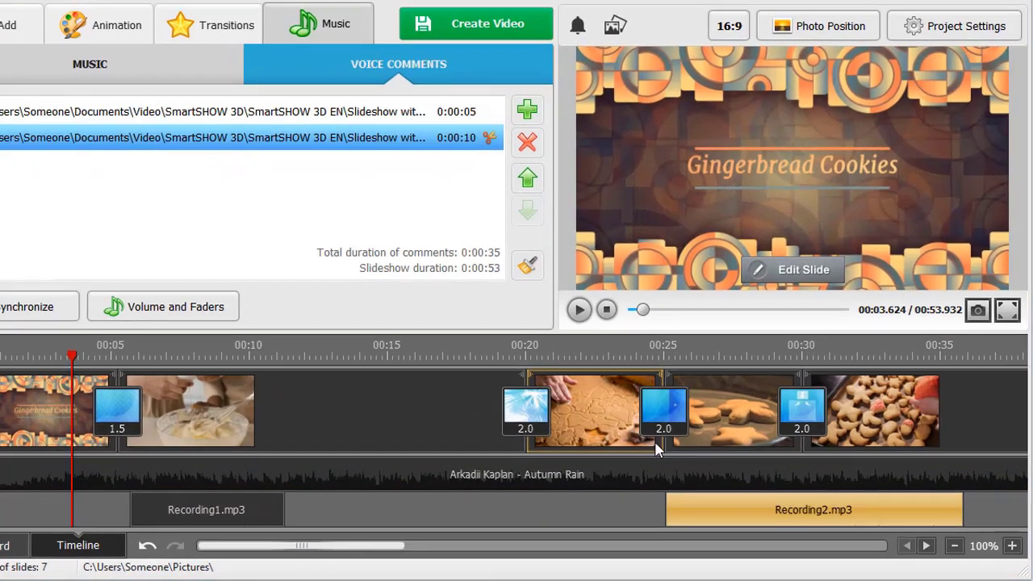
{"action": "left_click", "coordinate": [708, 411]}
{"action": "left_click_drag", "start_coordinate": [801, 385], "coordinate": [959, 378]}
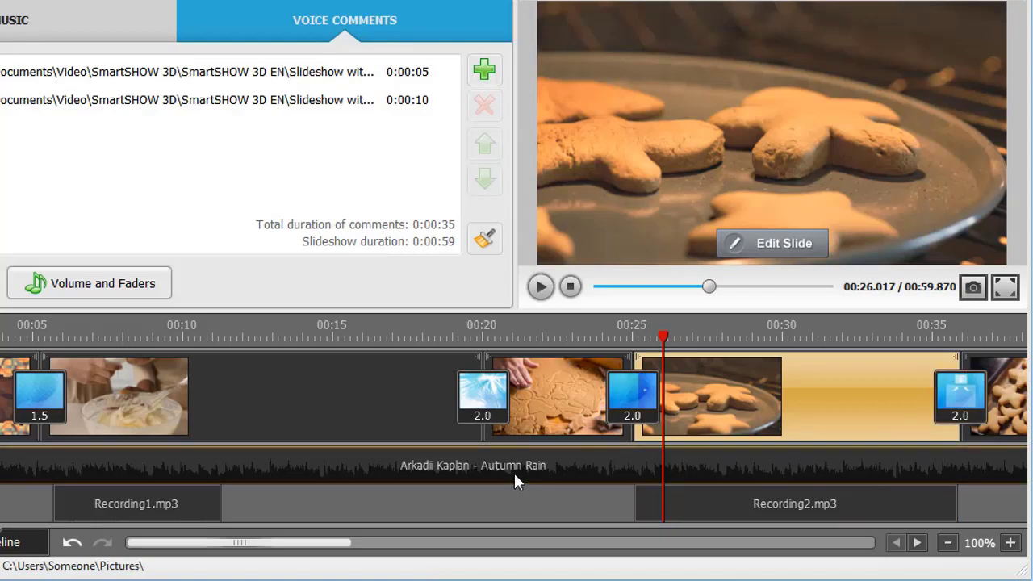
Add four volume points to the Autumn Rain music track.
{"action": "right_click", "coordinate": [493, 466]}
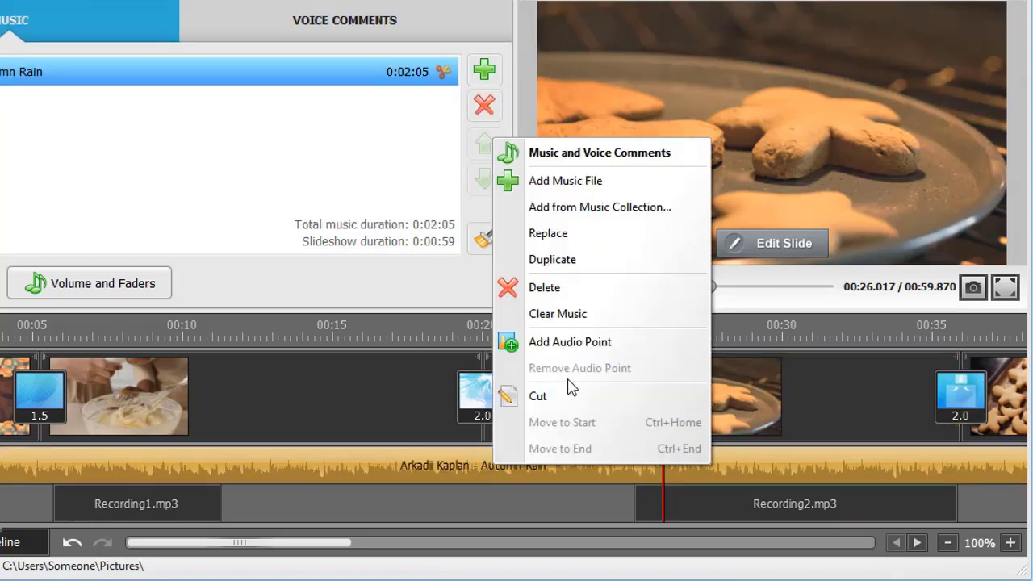
{"action": "left_click", "coordinate": [571, 342]}
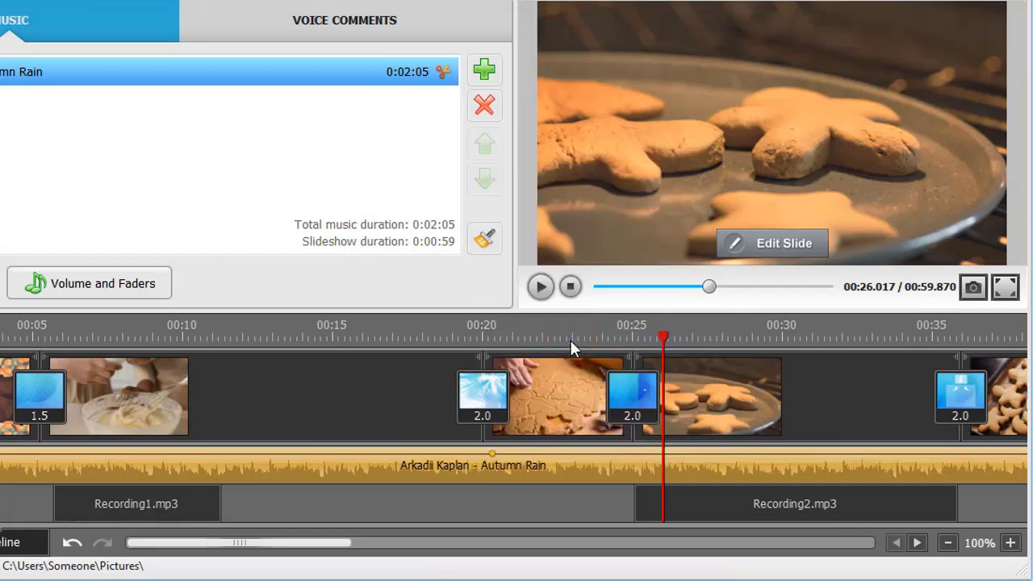
{"action": "right_click", "coordinate": [551, 459]}
{"action": "left_click", "coordinate": [595, 339]}
{"action": "right_click", "coordinate": [732, 461]}
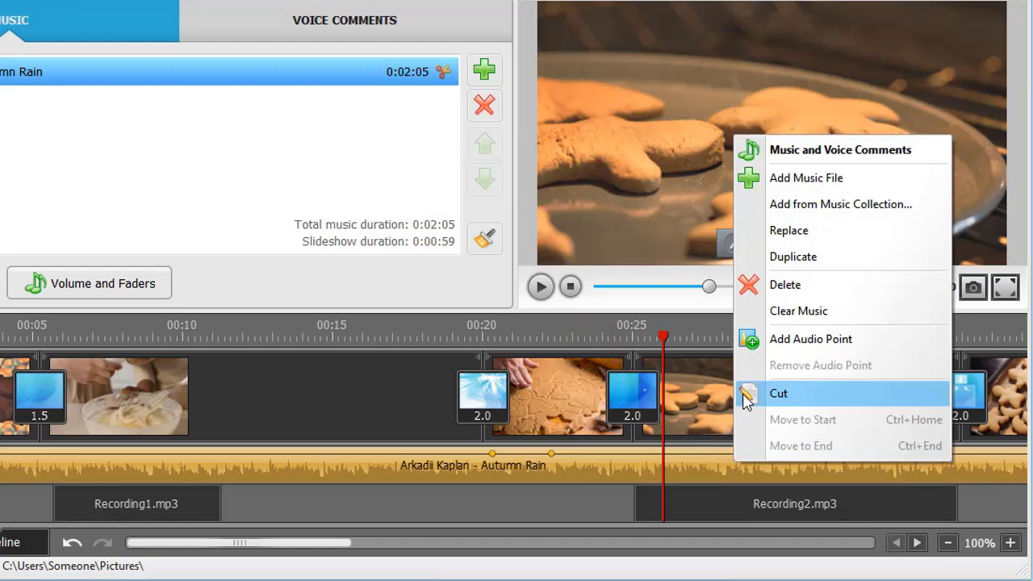
{"action": "left_click", "coordinate": [775, 338]}
{"action": "right_click", "coordinate": [822, 476]}
{"action": "left_click", "coordinate": [858, 344]}
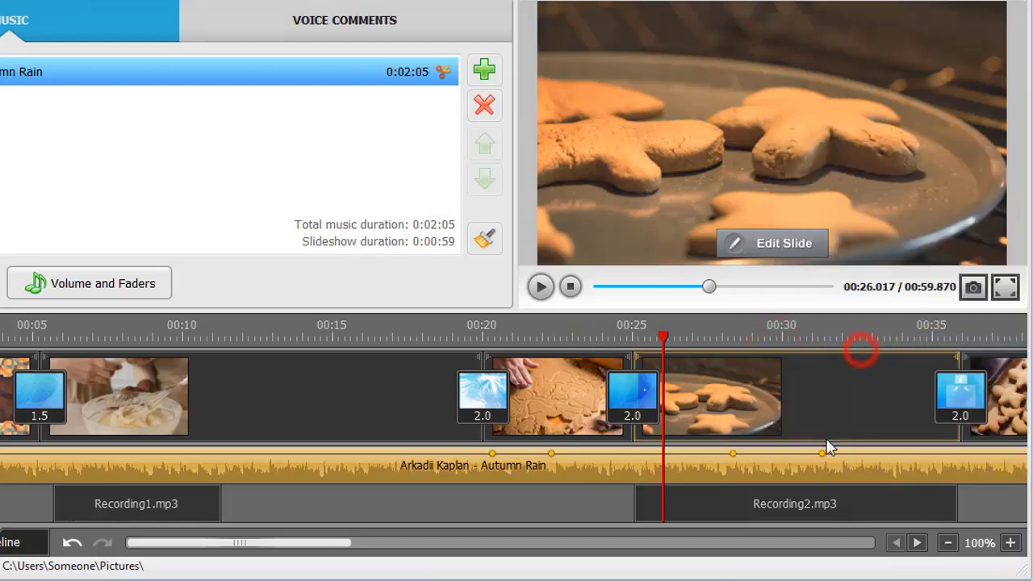
Reposition the volume points so the music dips to about 22–37% beneath Recording2.
{"action": "left_click_drag", "start_coordinate": [822, 454], "coordinate": [998, 454]}
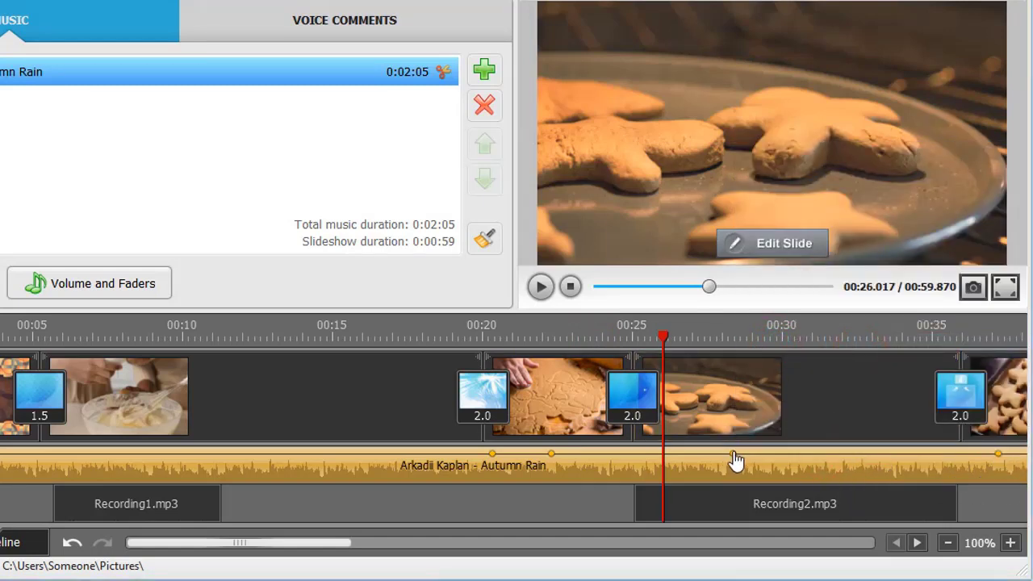
{"action": "left_click_drag", "start_coordinate": [736, 461], "coordinate": [936, 470]}
{"action": "left_click_drag", "start_coordinate": [554, 457], "coordinate": [646, 475]}
{"action": "left_click_drag", "start_coordinate": [492, 453], "coordinate": [559, 464]}
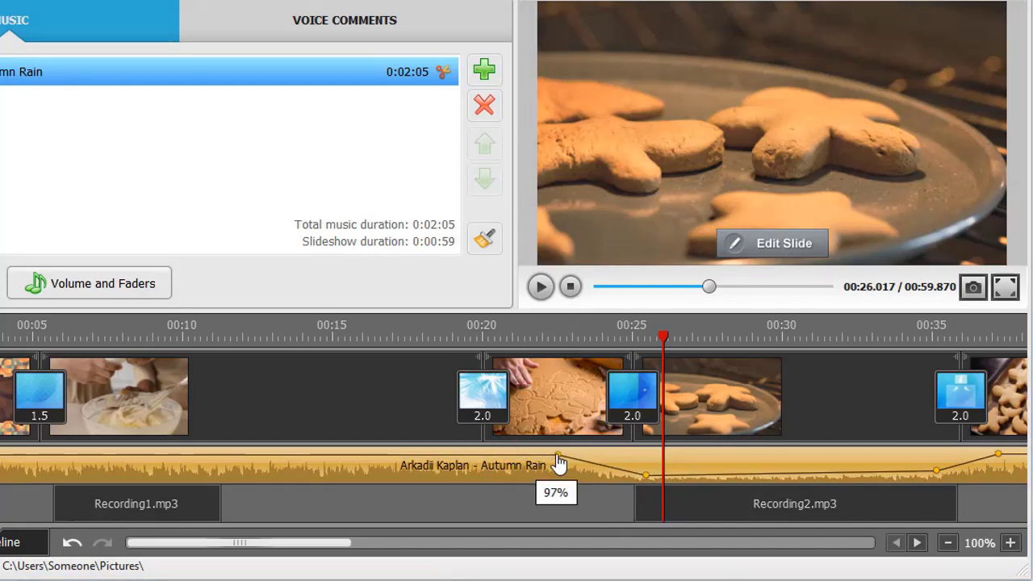
{"action": "left_click_drag", "start_coordinate": [936, 471], "coordinate": [949, 478]}
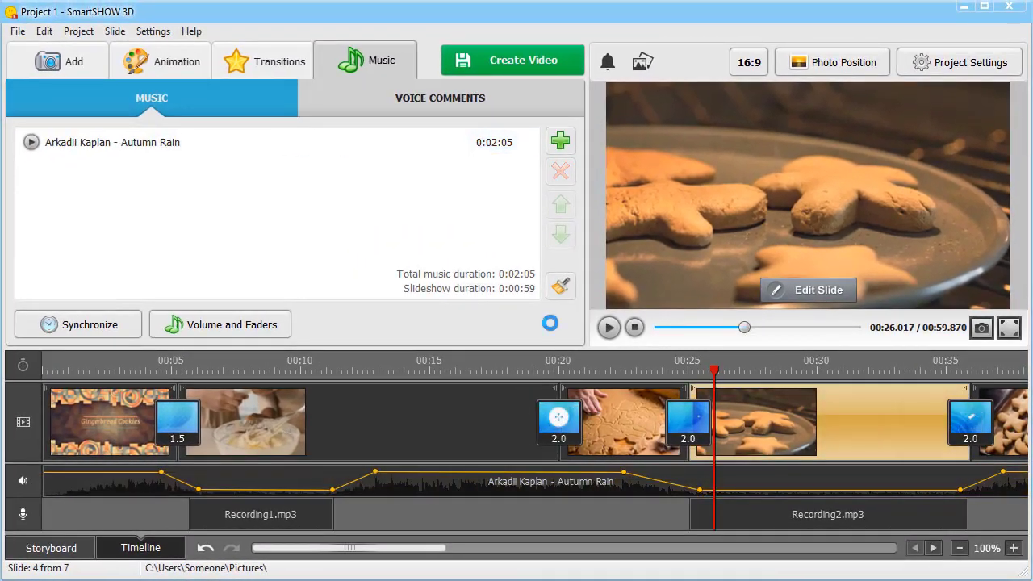
Tick No sound on slide 2's 1.avi video layer and save the slide.
{"action": "left_click", "coordinate": [315, 412]}
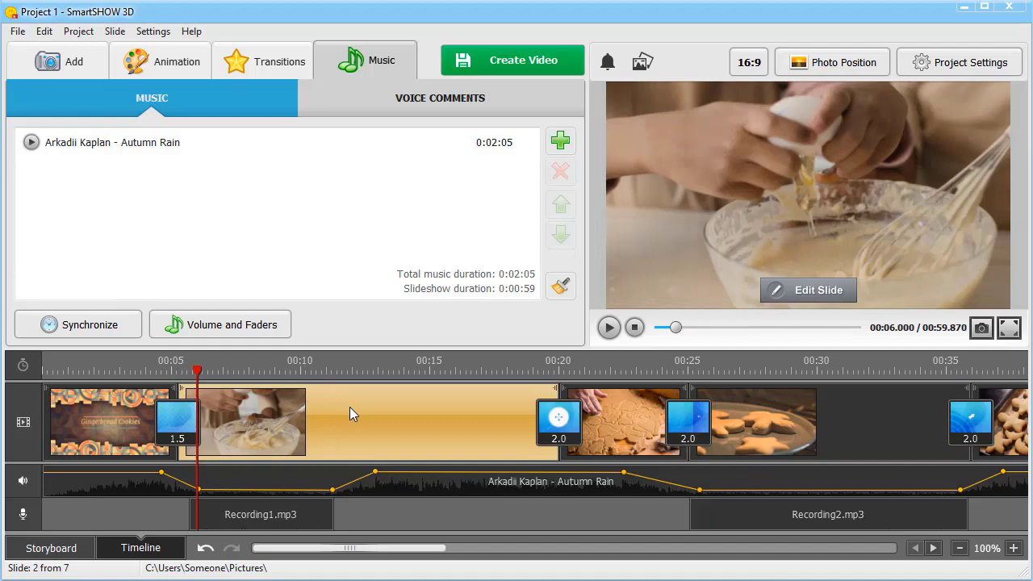
{"action": "left_click", "coordinate": [782, 292]}
{"action": "left_click", "coordinate": [839, 46]}
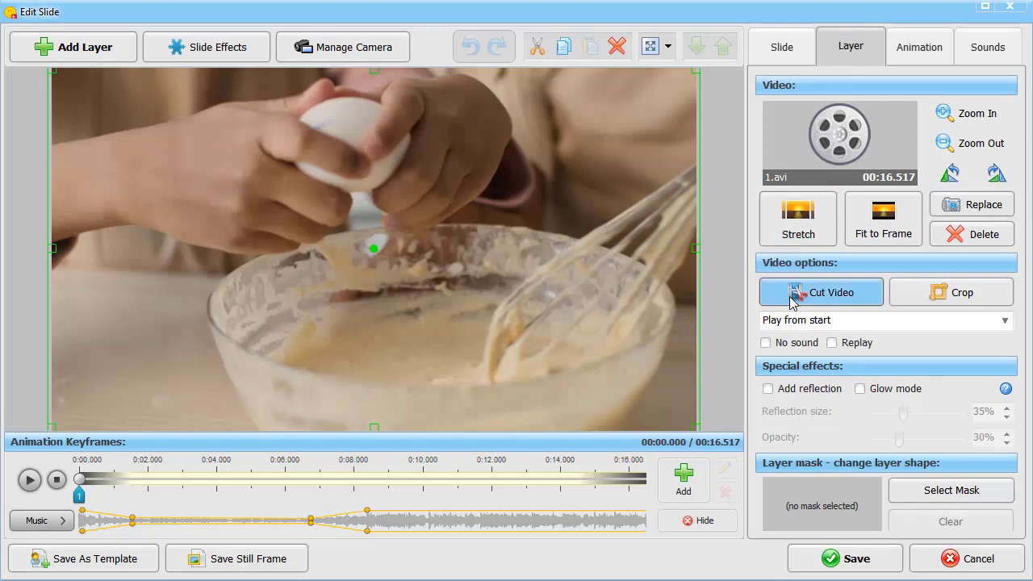
{"action": "left_click", "coordinate": [765, 343]}
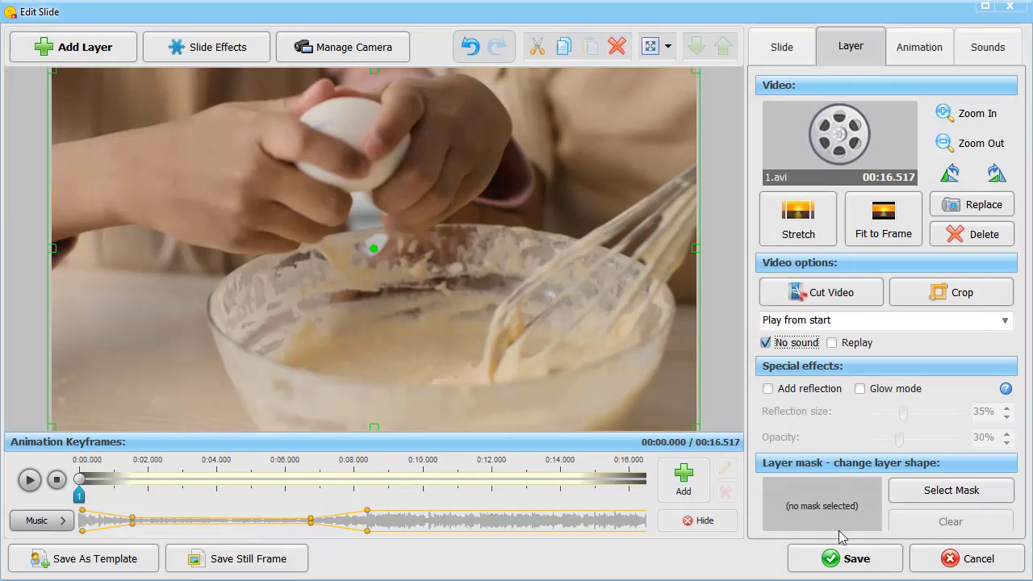
{"action": "left_click", "coordinate": [846, 555]}
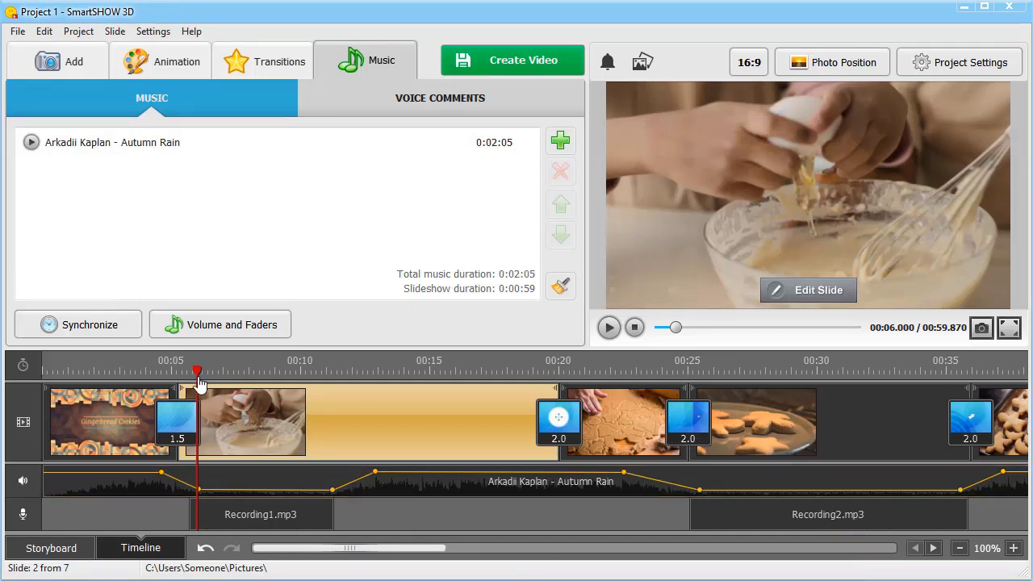
Preview the slideshow from the beginning, then open the Create Video window.
{"action": "left_click_drag", "start_coordinate": [197, 369], "coordinate": [24, 385]}
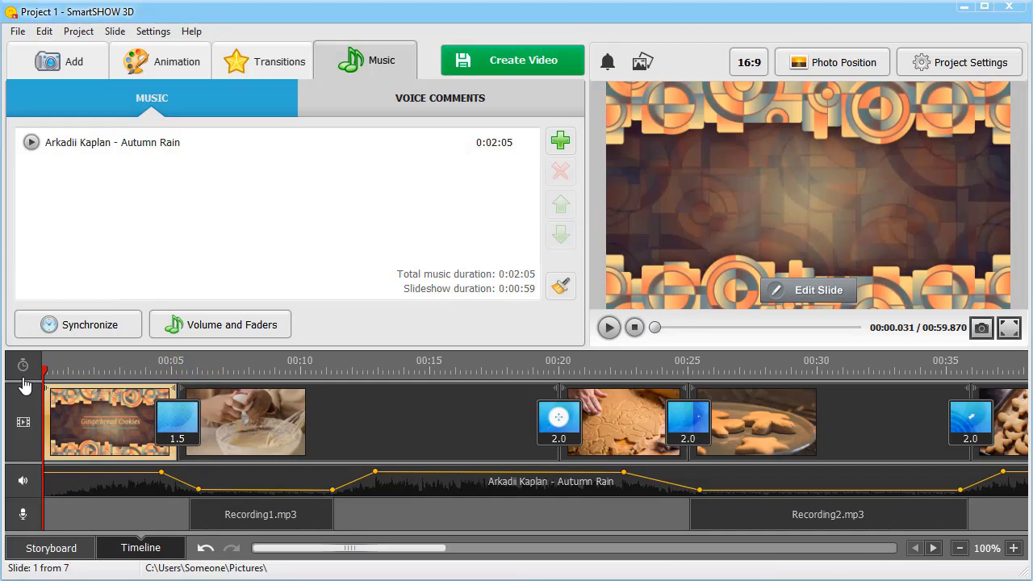
{"action": "left_click", "coordinate": [609, 327]}
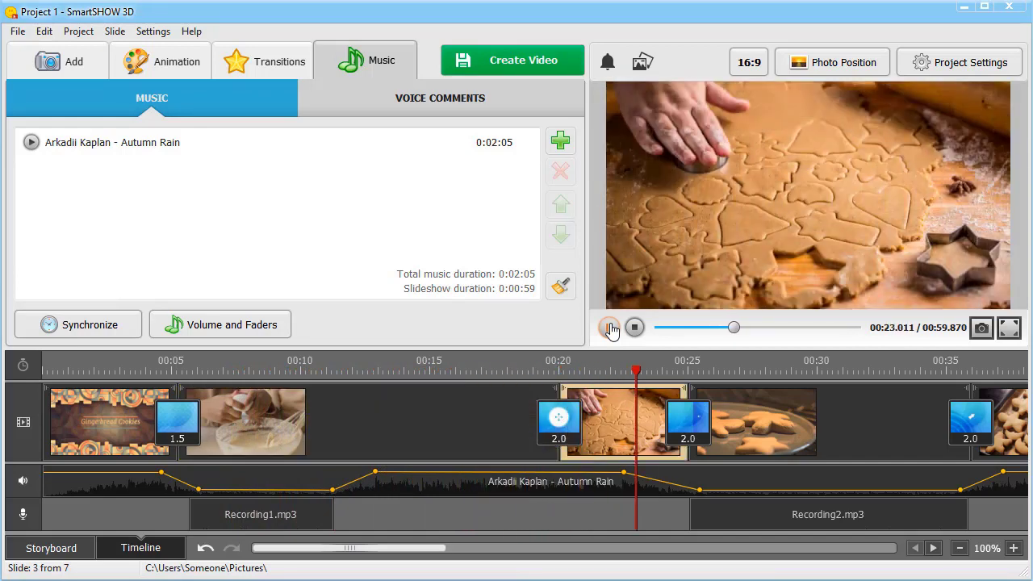
{"action": "left_click", "coordinate": [610, 327]}
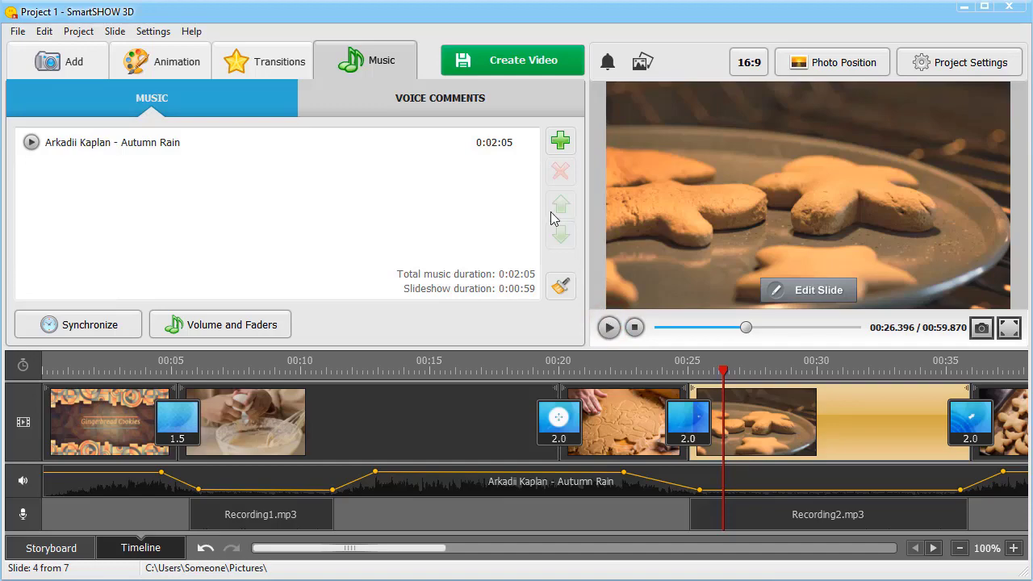
{"action": "left_click", "coordinate": [496, 57]}
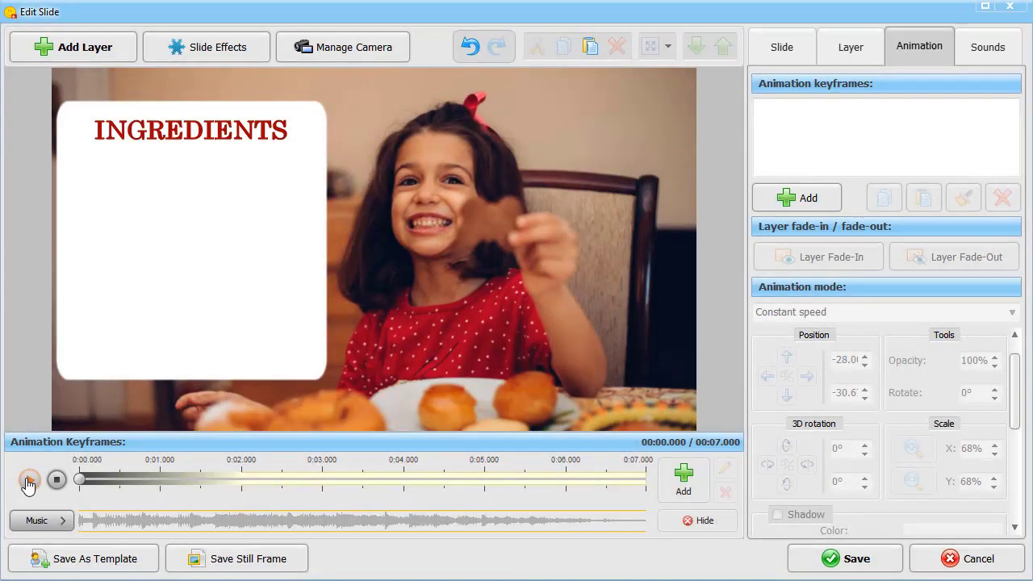
Preview the ingredients slide, then add an Animated Text layer and pick its animation.
{"action": "left_click", "coordinate": [28, 482]}
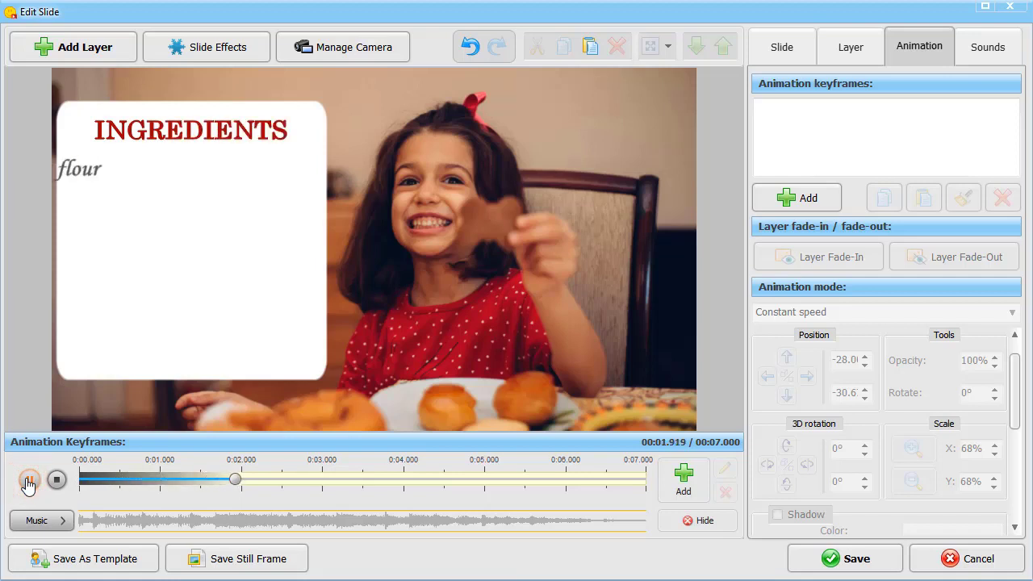
{"action": "left_click", "coordinate": [28, 482]}
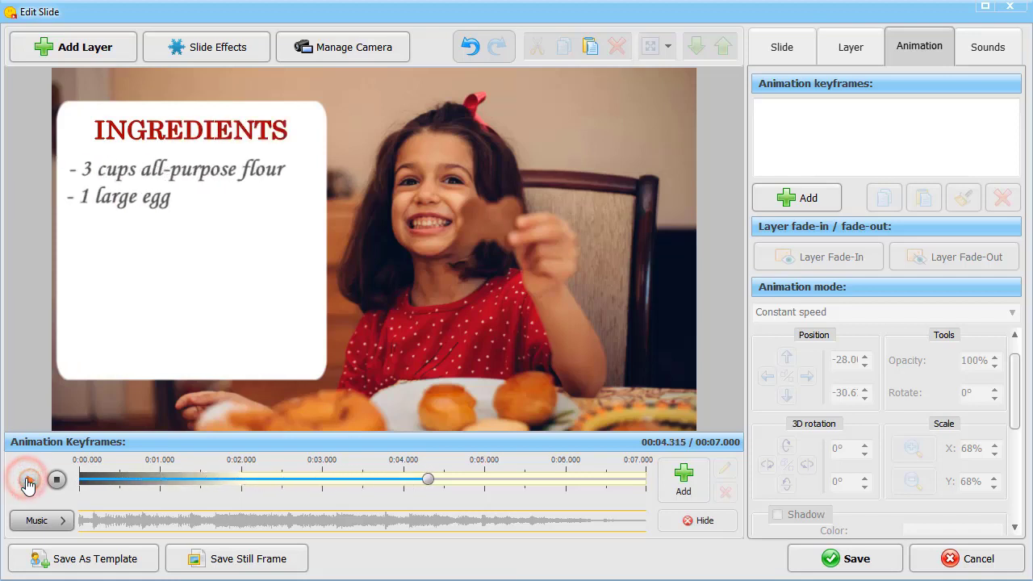
{"action": "left_click", "coordinate": [63, 50]}
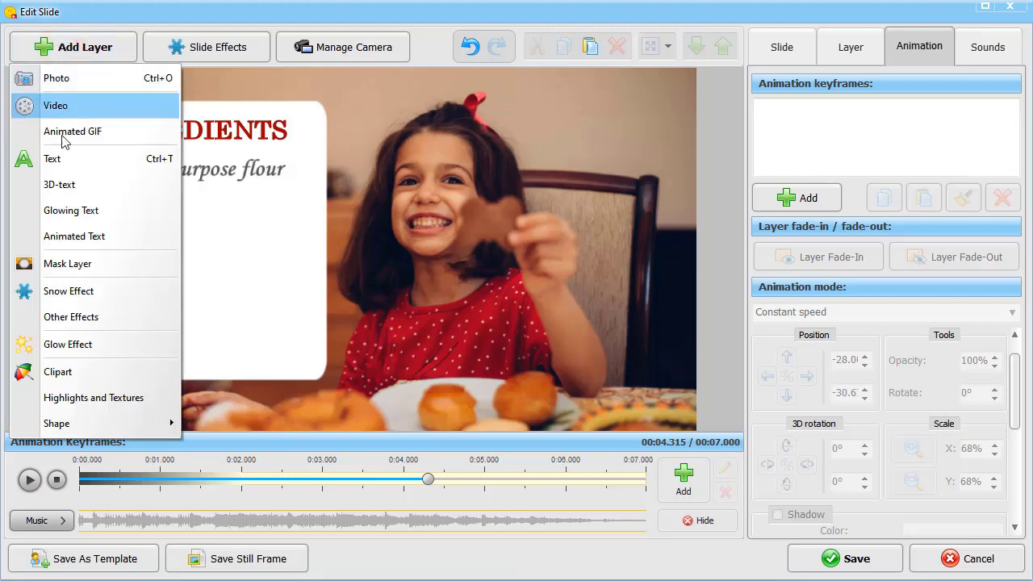
{"action": "left_click", "coordinate": [66, 238]}
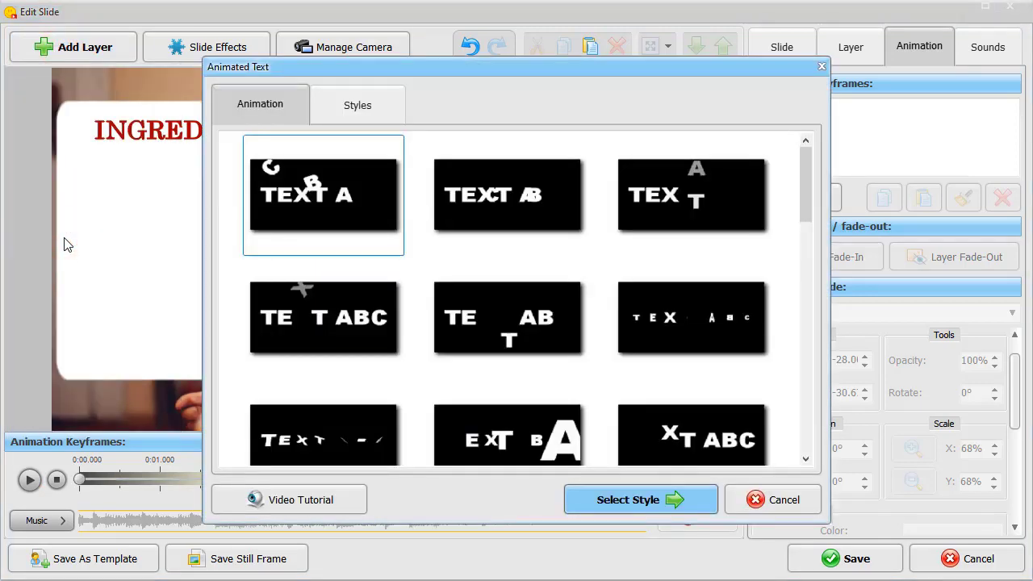
{"action": "left_click_drag", "start_coordinate": [807, 198], "coordinate": [803, 419]}
{"action": "left_click", "coordinate": [742, 329]}
{"action": "left_click", "coordinate": [690, 499]}
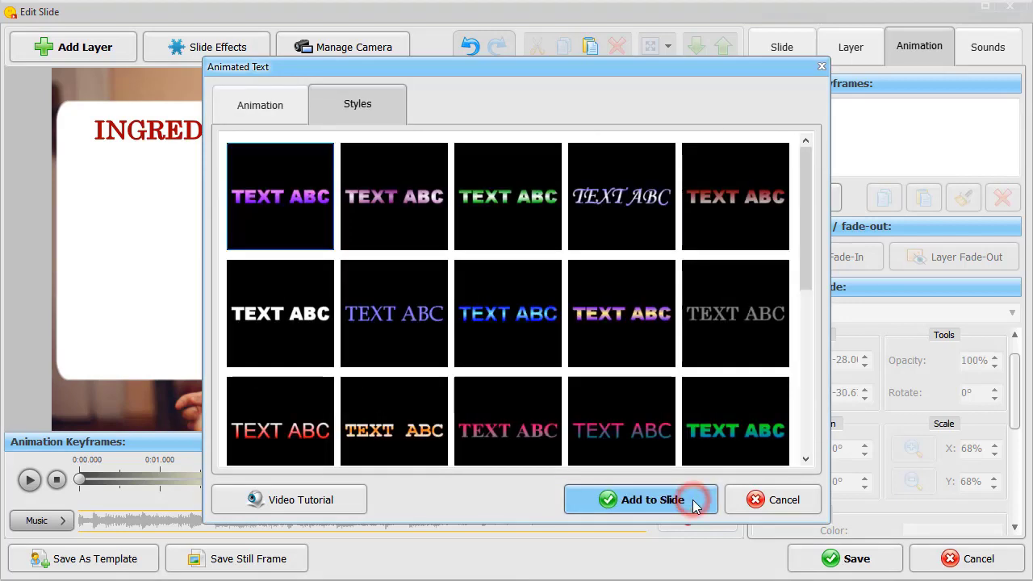
{"action": "left_click_drag", "start_coordinate": [807, 223], "coordinate": [807, 405]}
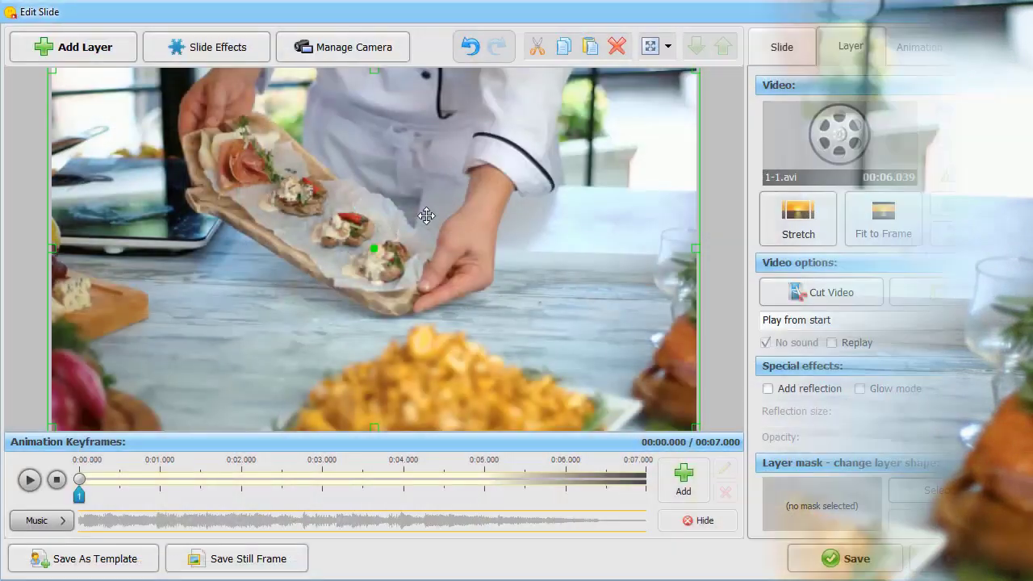
Add the 1-2 chef video as a layer and place it in the lower-left corner.
{"action": "left_click", "coordinate": [77, 42]}
{"action": "left_click", "coordinate": [77, 107]}
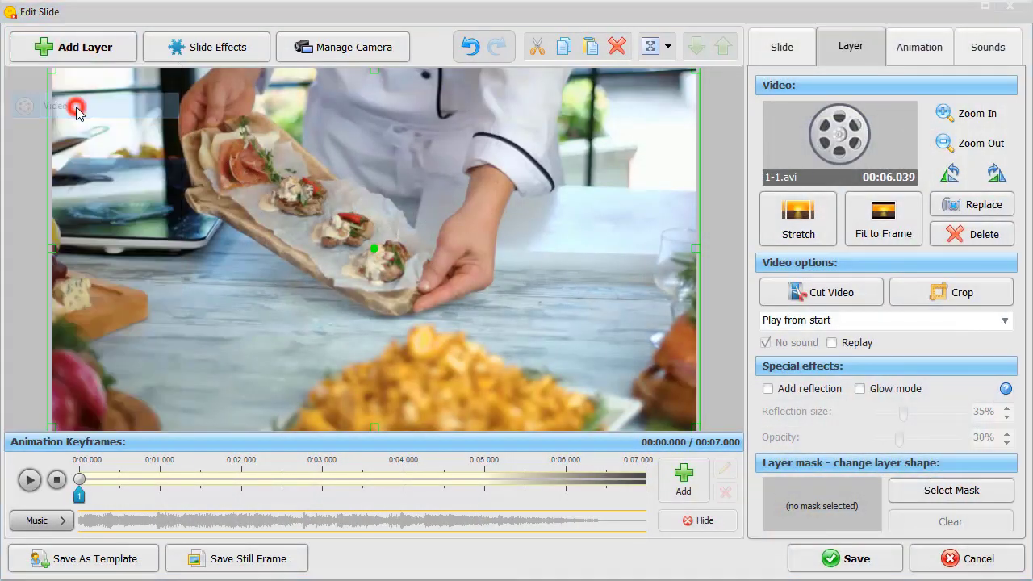
{"action": "left_click", "coordinate": [597, 222]}
{"action": "left_click", "coordinate": [795, 415]}
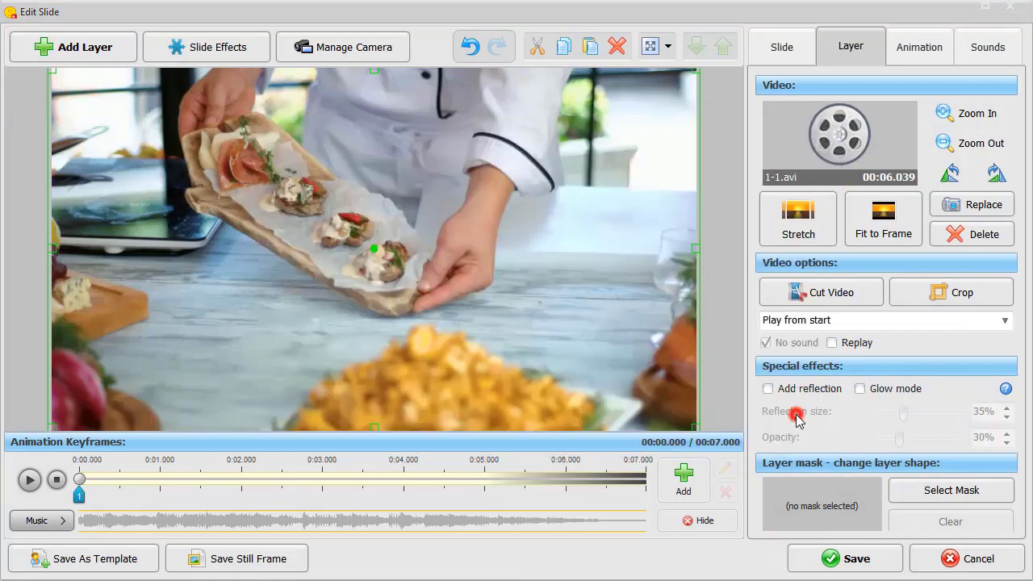
{"action": "left_click_drag", "start_coordinate": [430, 213], "coordinate": [253, 304]}
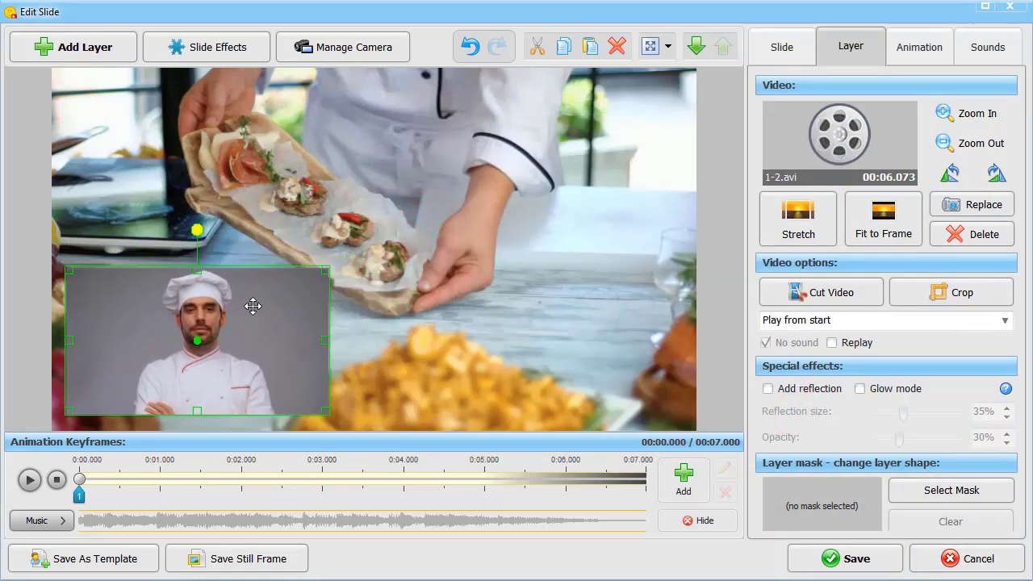
Add the balloons clipart, enlarge it and place it at the upper left.
{"action": "left_click", "coordinate": [698, 264]}
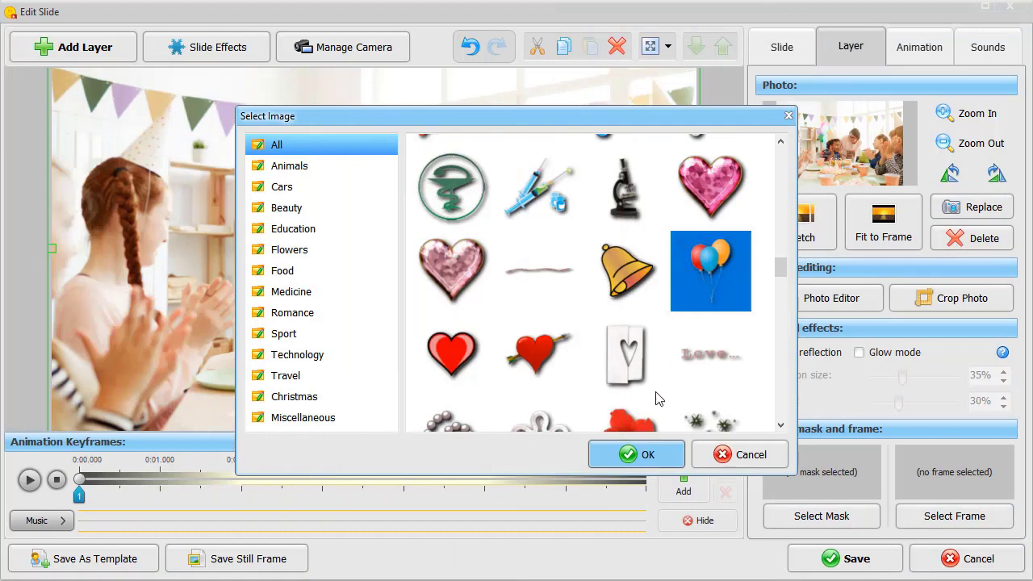
{"action": "left_click", "coordinate": [637, 454]}
{"action": "left_click_drag", "start_coordinate": [392, 224], "coordinate": [240, 267]}
{"action": "left_click_drag", "start_coordinate": [275, 207], "coordinate": [277, 200]}
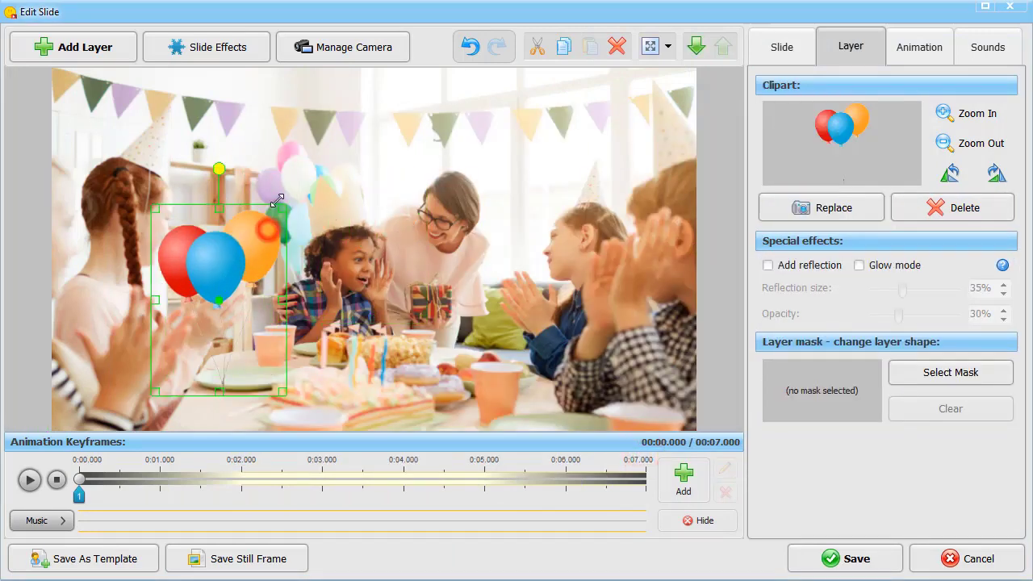
{"action": "left_click_drag", "start_coordinate": [227, 266], "coordinate": [224, 157]}
Add the happy-birthday animated GIF at the lower left and play the slide preview.
{"action": "left_click", "coordinate": [82, 49]}
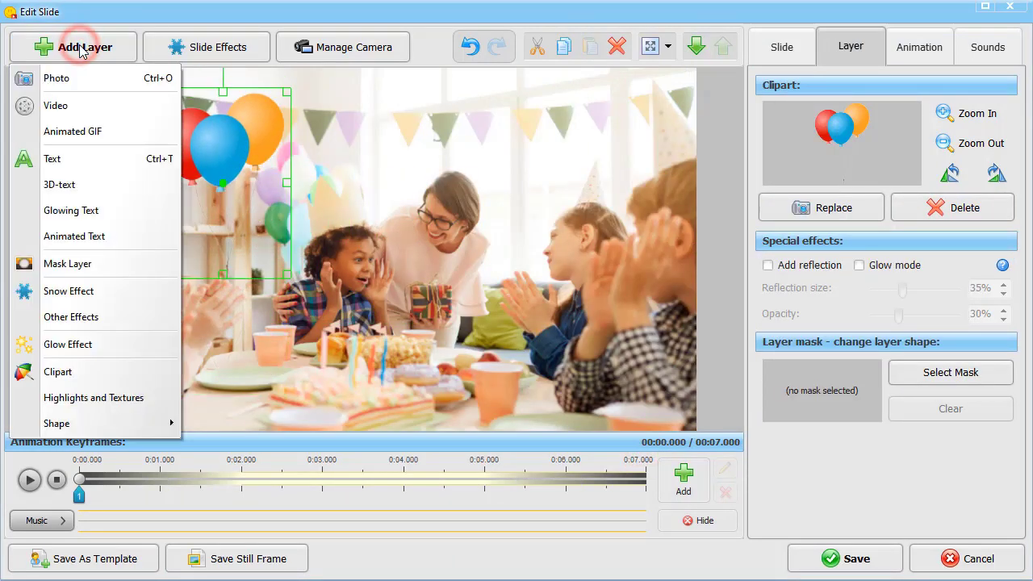
{"action": "left_click", "coordinate": [75, 131]}
{"action": "left_click", "coordinate": [340, 355]}
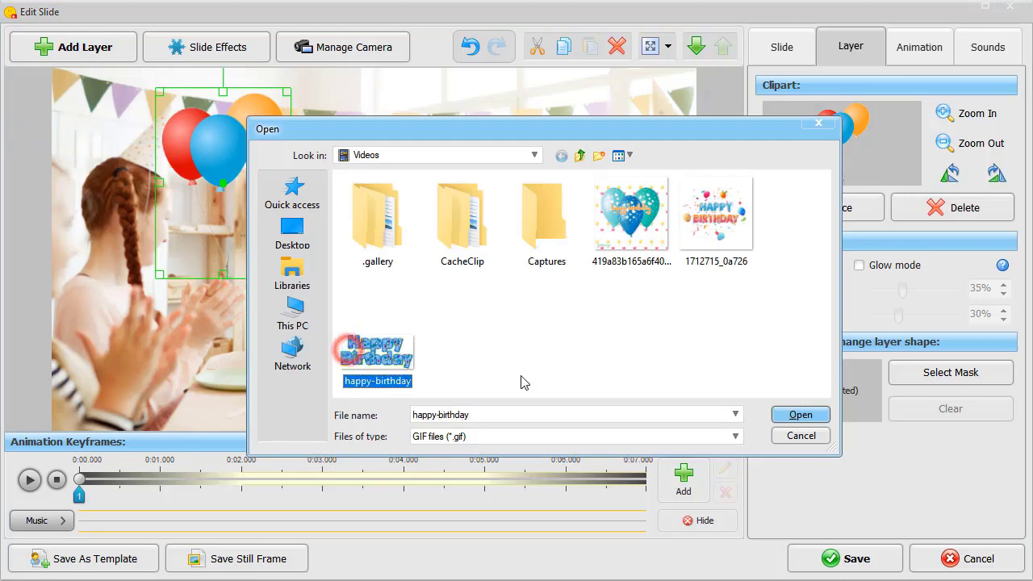
{"action": "left_click", "coordinate": [817, 417]}
{"action": "left_click_drag", "start_coordinate": [460, 240], "coordinate": [249, 356]}
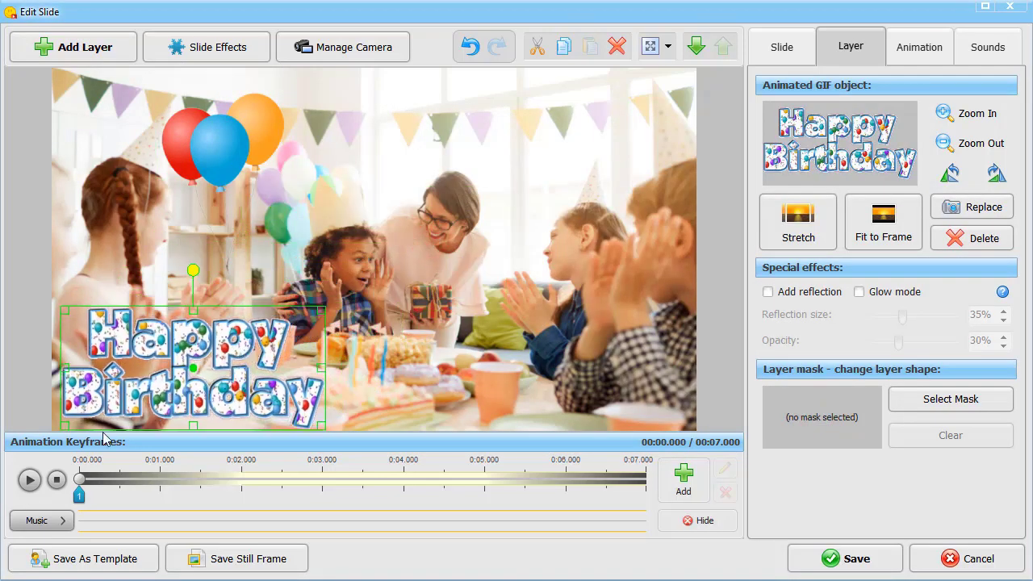
{"action": "left_click", "coordinate": [30, 480]}
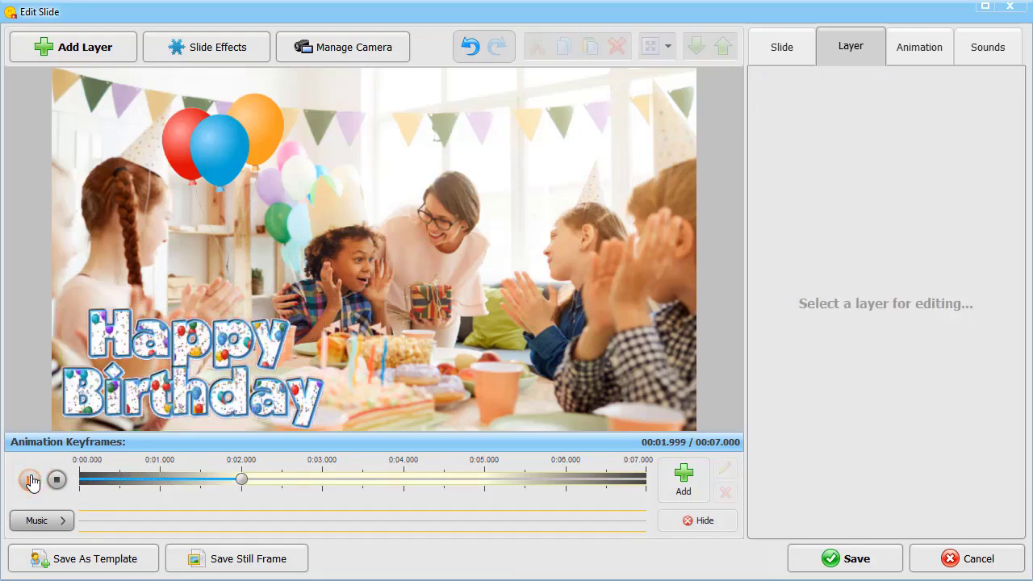